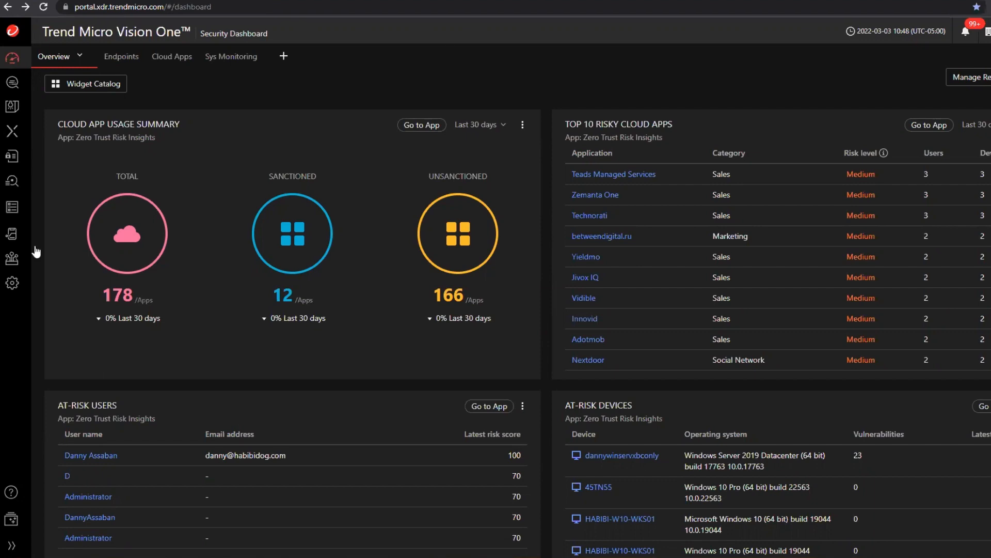
Look over the Response Management task list and custom scripts, and open the Workbench's Automated Response settings.
left_click(14, 216)
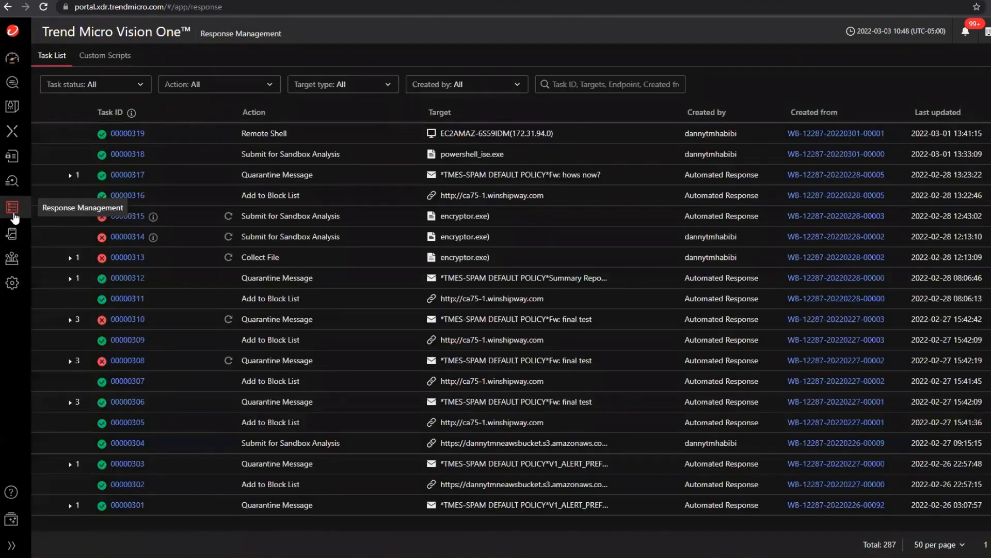
left_click(129, 55)
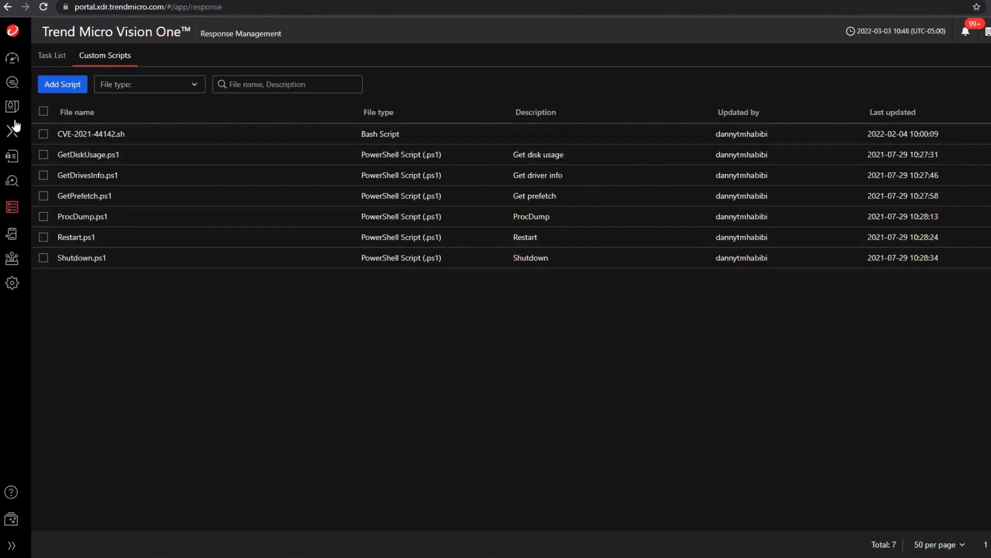
mouse_move(12, 130)
left_click(60, 190)
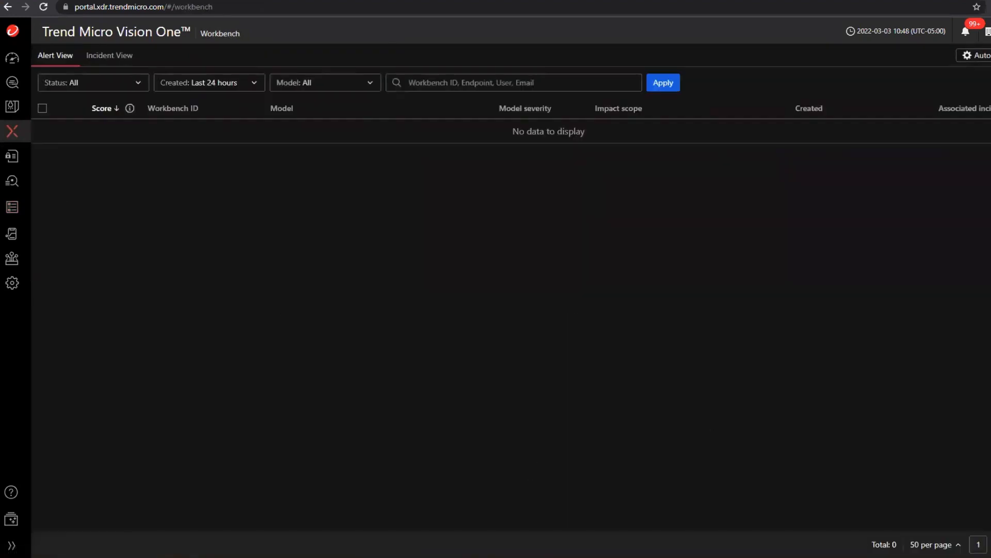
left_click(975, 55)
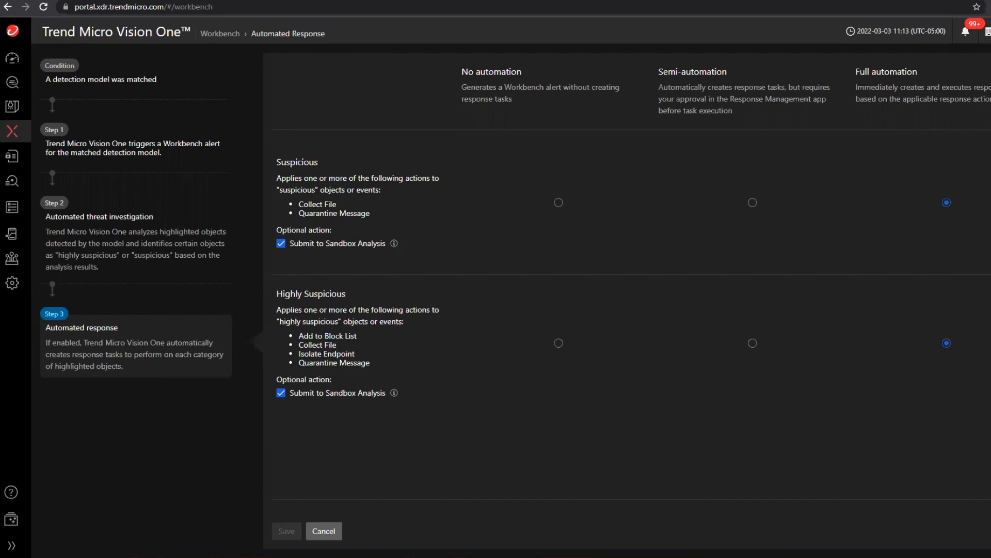
left_click(47, 1)
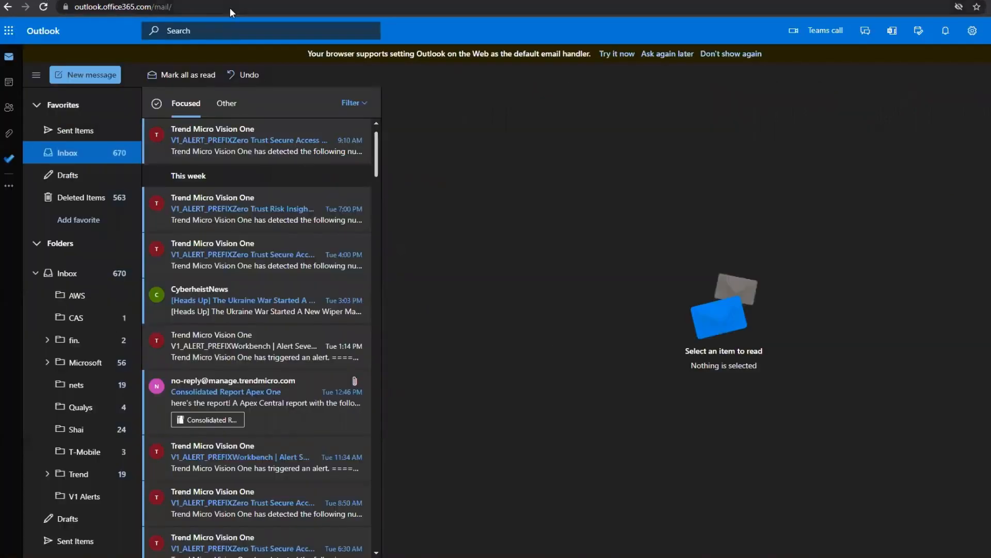
left_click(234, 31)
key("ctrl+v")
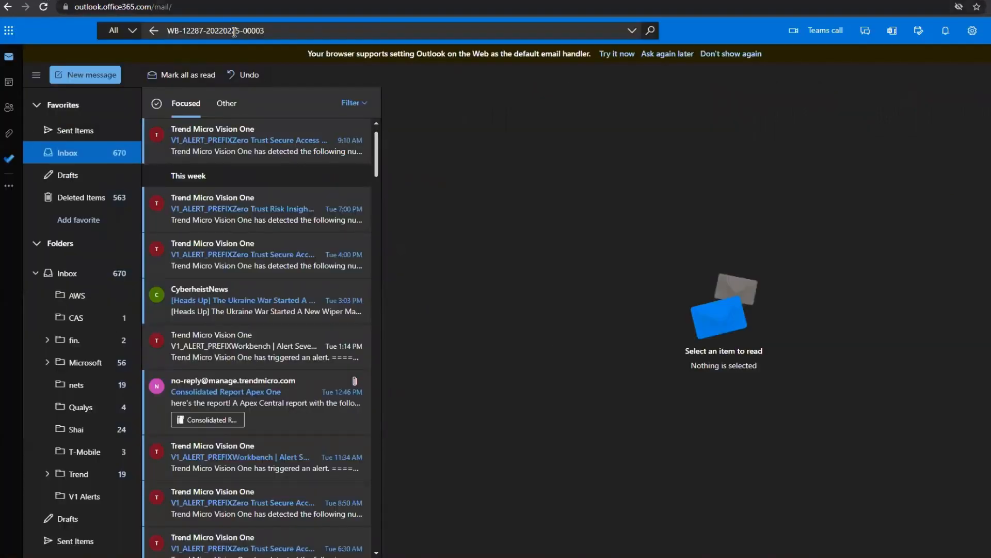
key("Return")
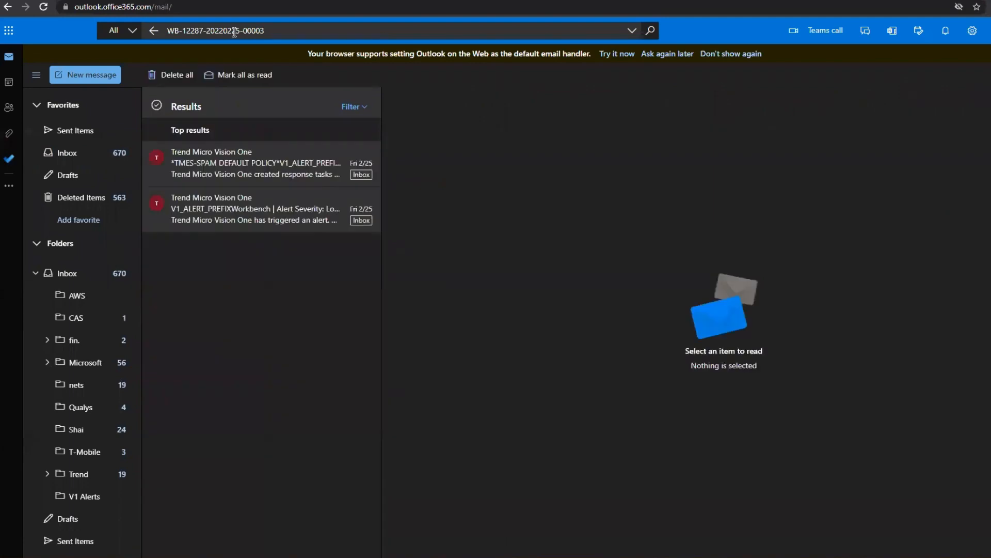
Read the Workbench alert email and the Automated Response email in the search results.
left_click(282, 202)
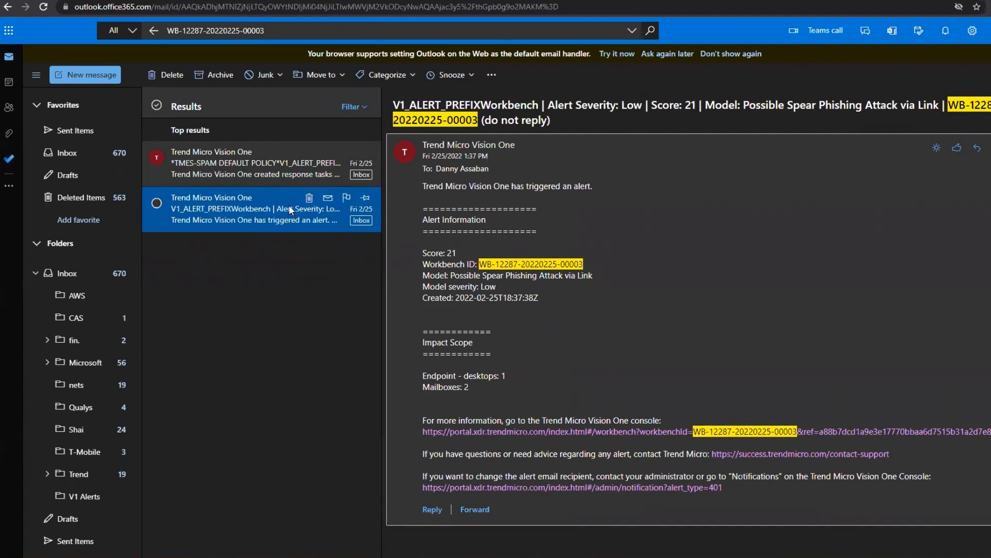
left_click(284, 168)
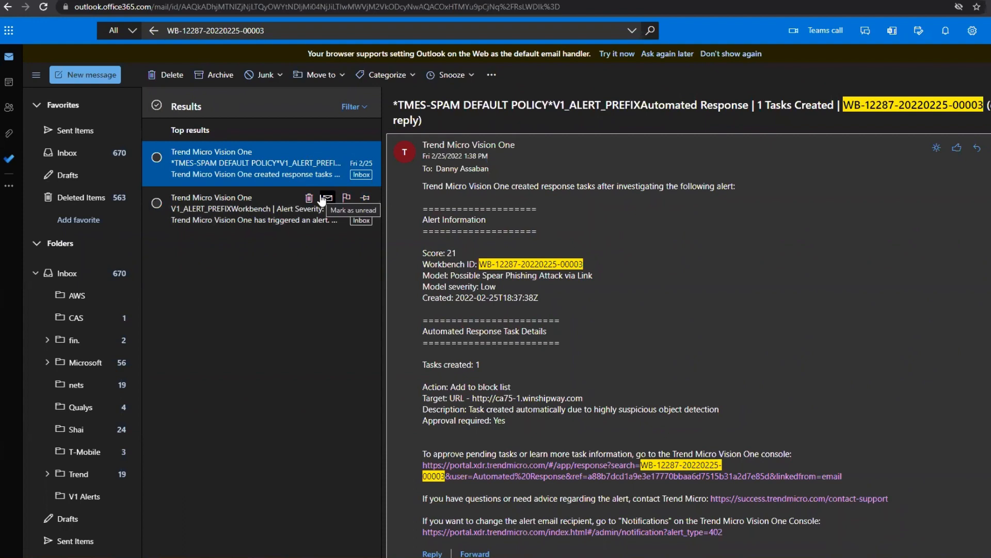
left_click(327, 198)
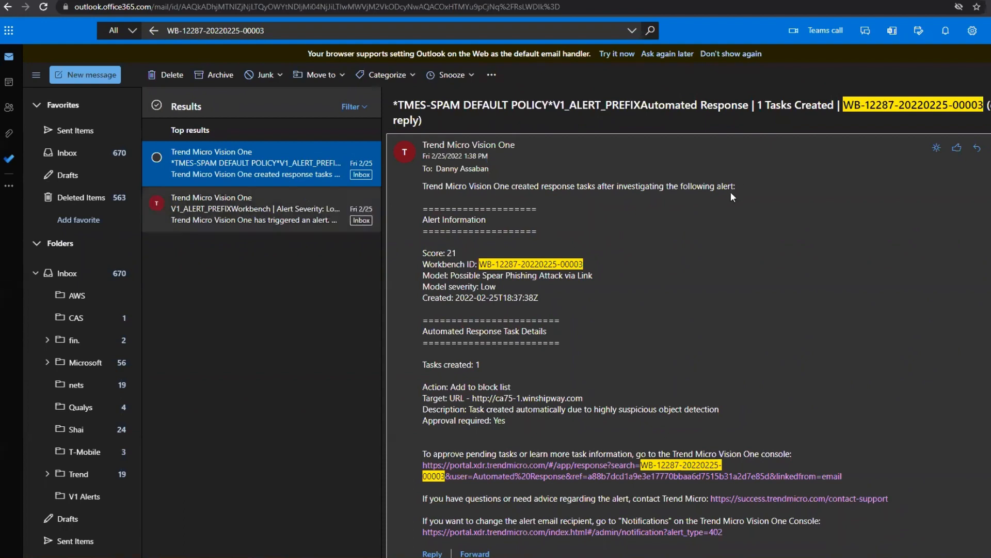
scroll(728, 220, "down", 2)
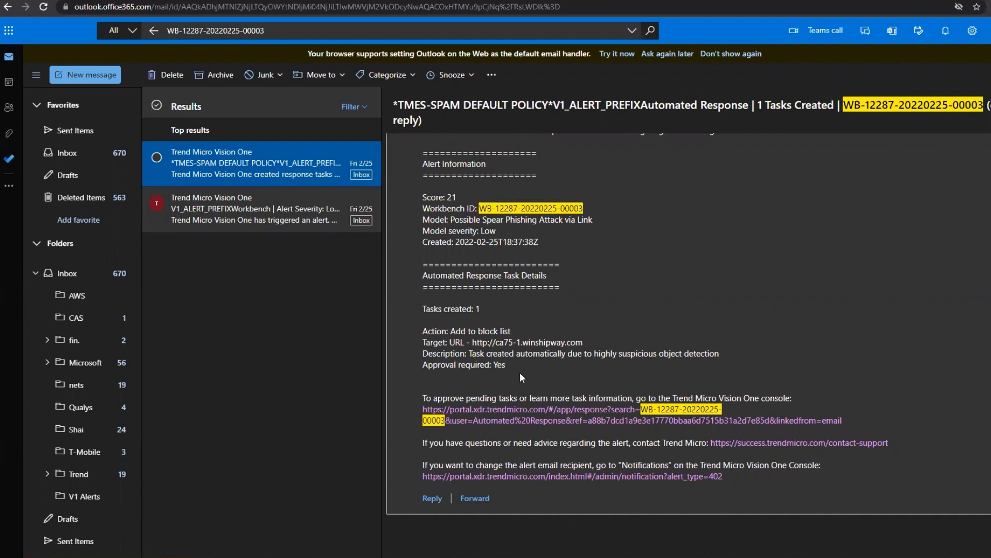
Follow the console link in the Automated Response email and check the approval options for the Add to Block List task, leaving it unselected.
left_click(553, 412)
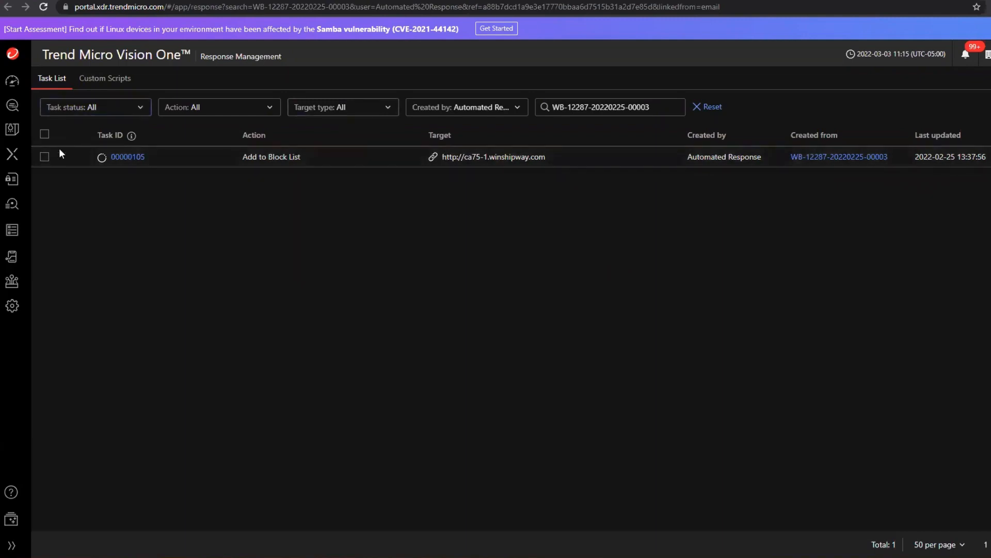
left_click(45, 157)
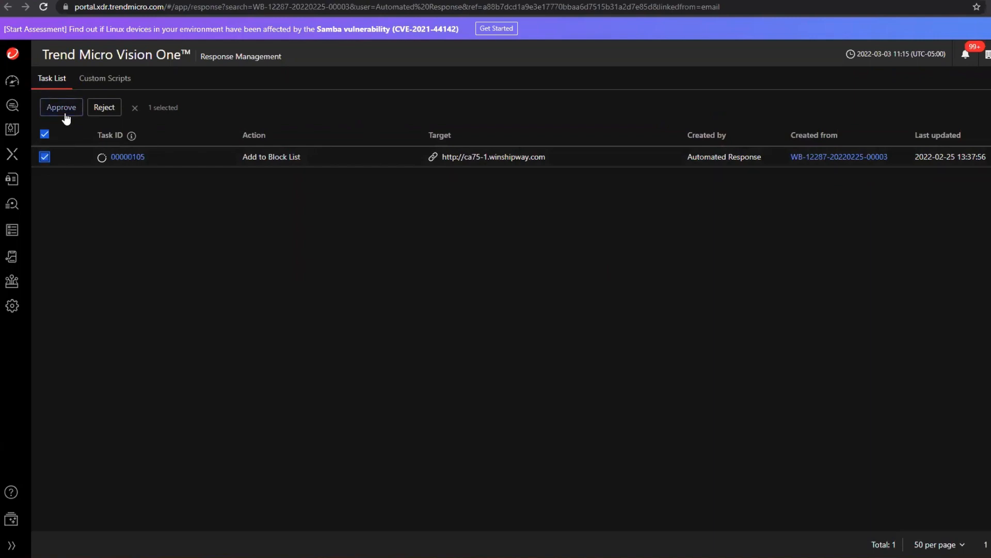
left_click(45, 134)
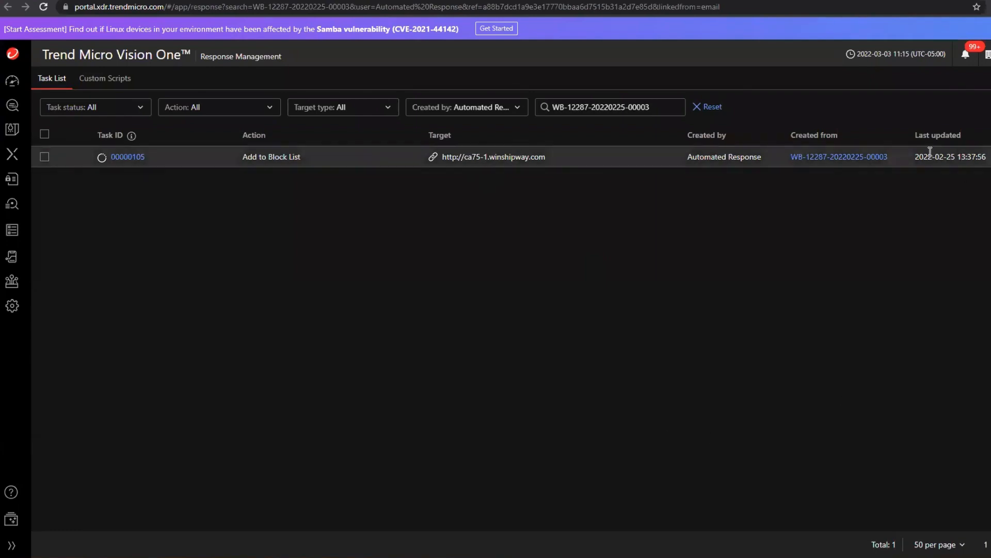
left_click(877, 157)
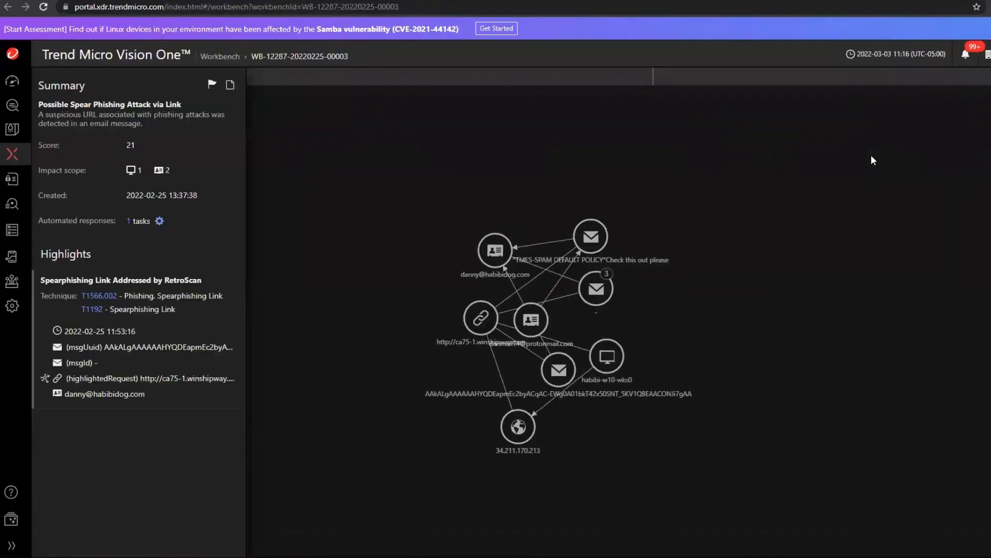
left_click_drag(652, 286, 412, 190)
left_click_drag(565, 315, 726, 212)
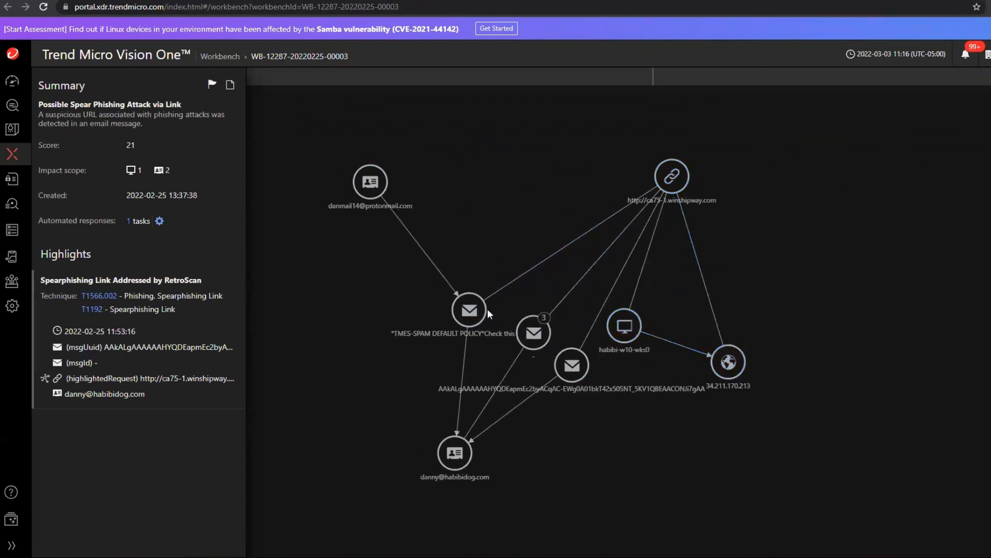
left_click_drag(488, 309, 466, 209)
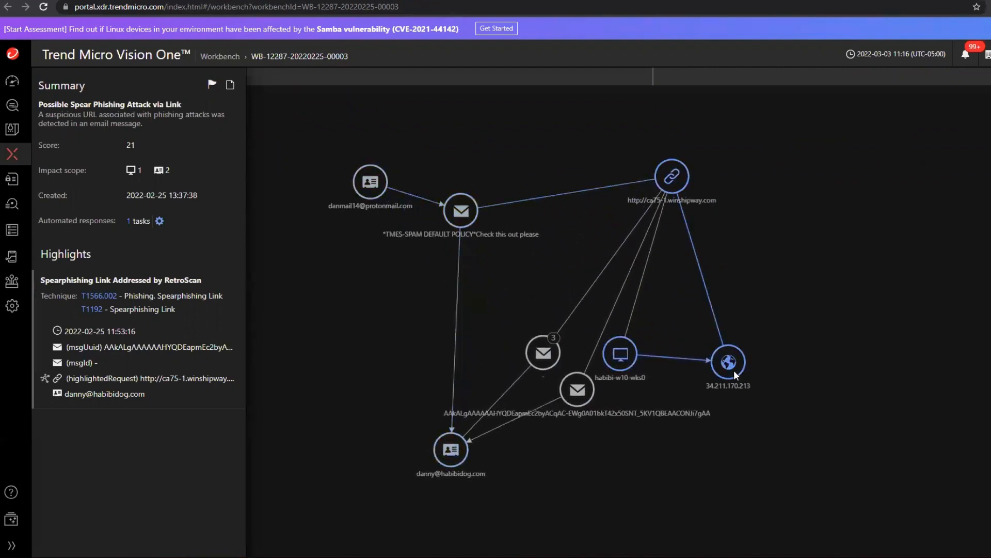
left_click_drag(734, 369, 751, 362)
left_click_drag(626, 360, 644, 375)
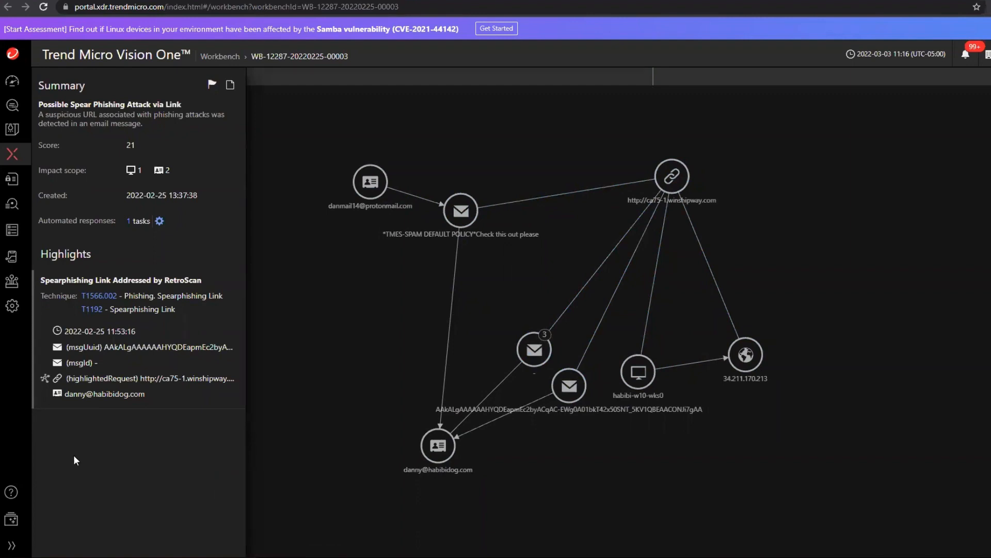
right_click(678, 180)
mouse_move(761, 289)
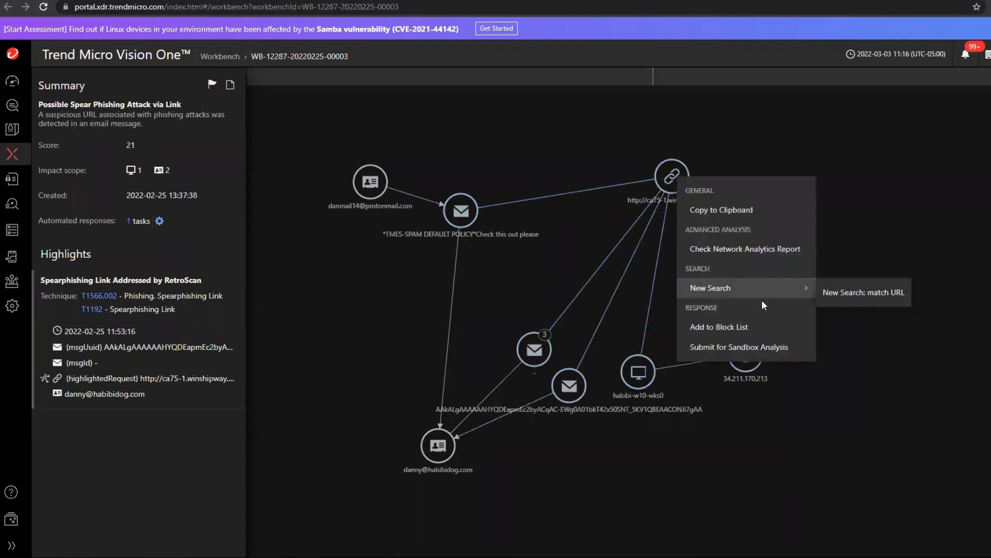
left_click(760, 253)
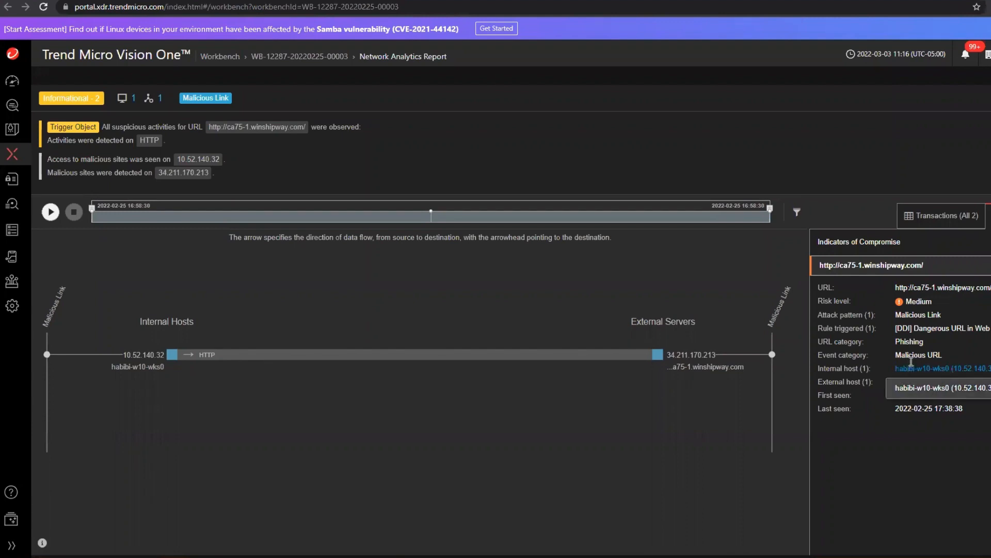
left_click(300, 56)
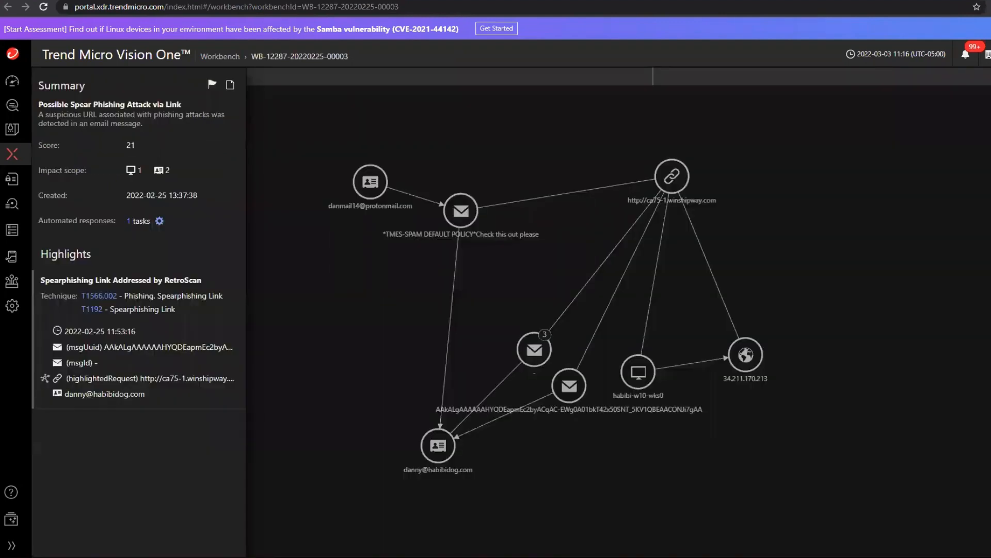
left_click(128, 222)
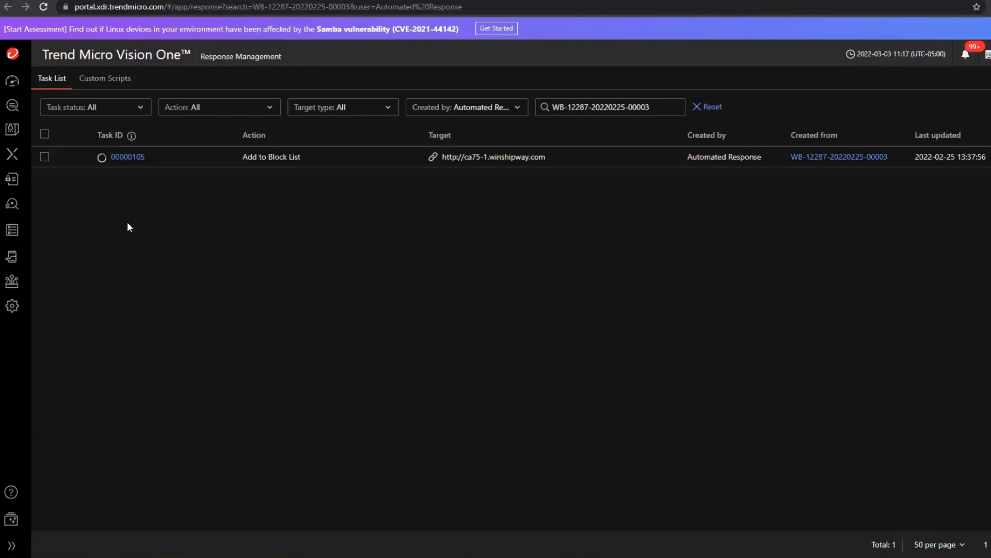
left_click(44, 159)
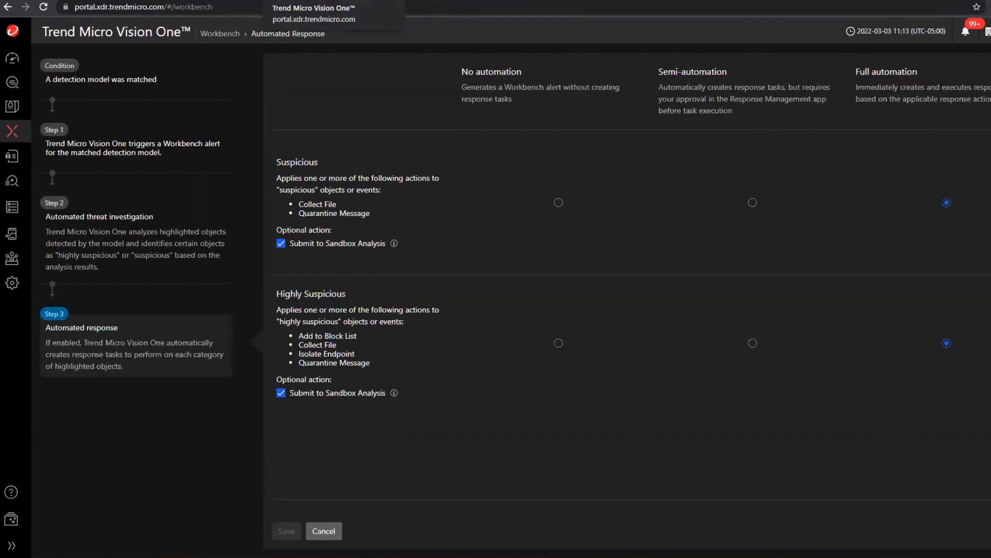
left_click(52, 0)
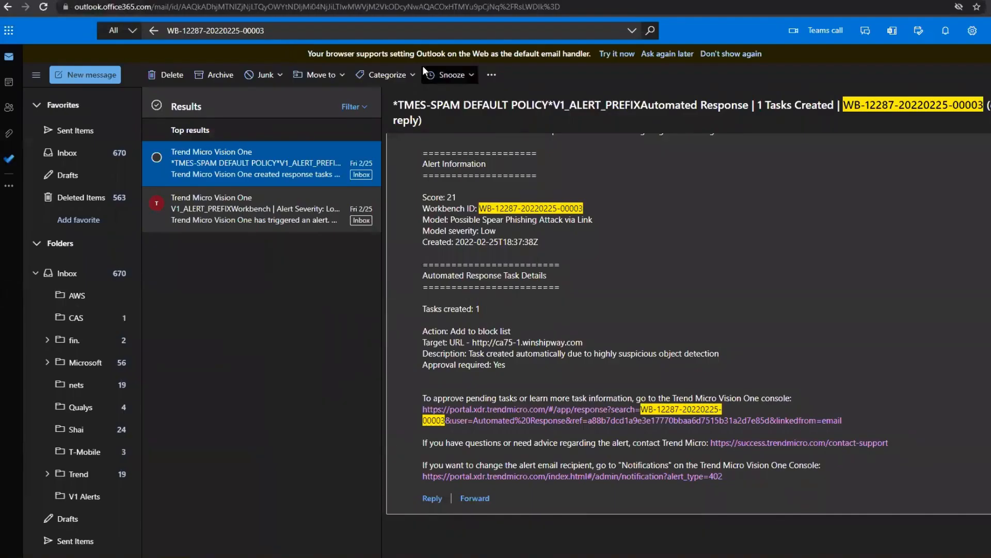
left_click(329, 35)
key("ctrl+a")
key("ctrl+v")
key("Return")
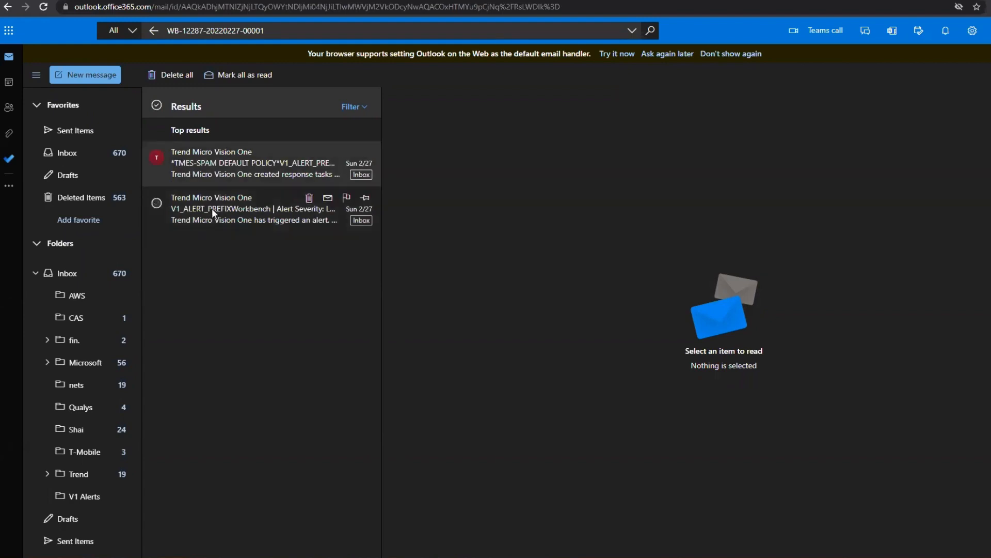
left_click(228, 155)
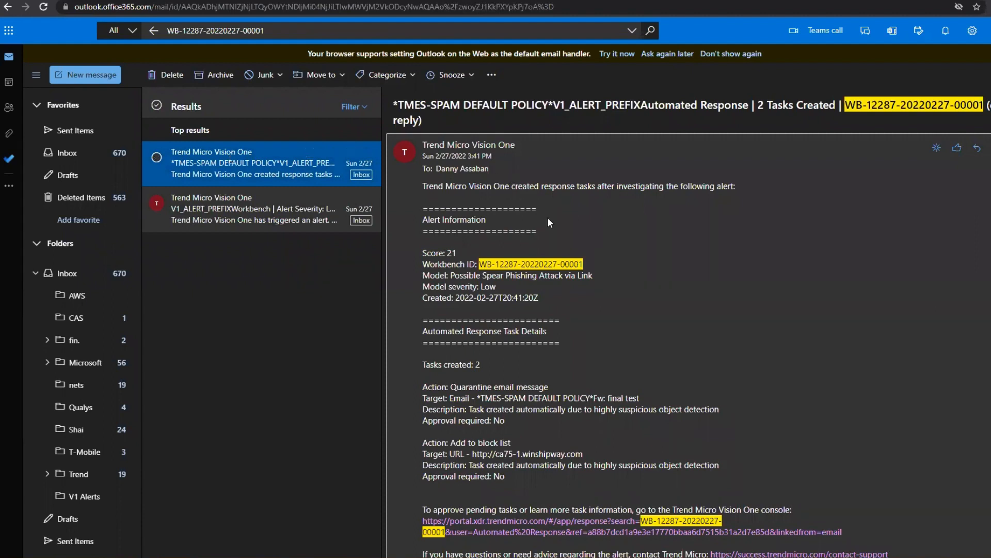
scroll(563, 215, "down", 1)
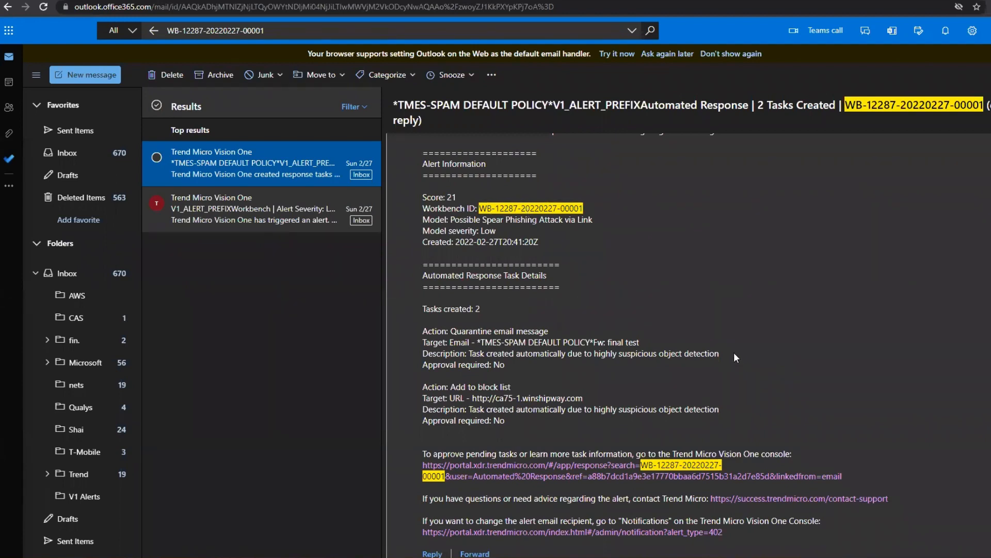
scroll(678, 323, "down", 1)
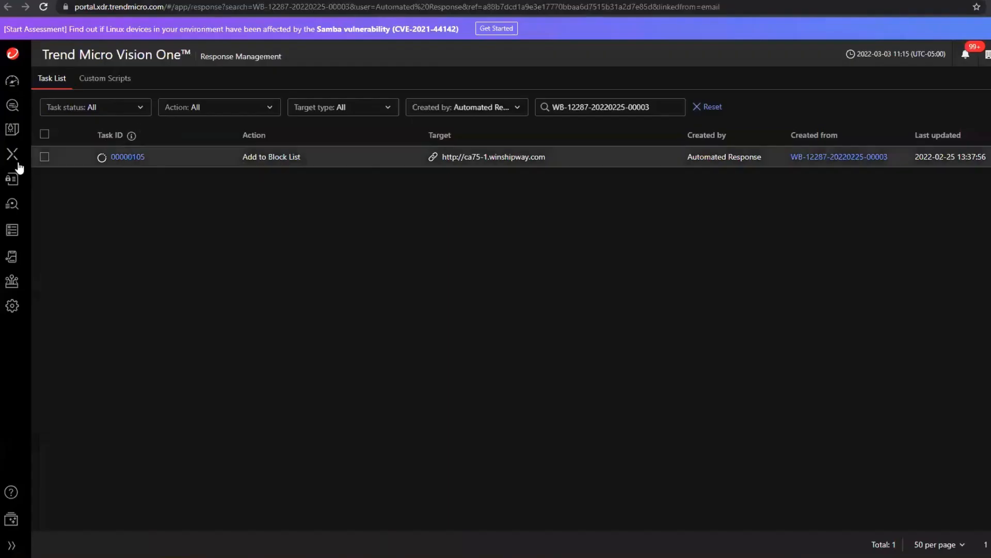
mouse_move(17, 158)
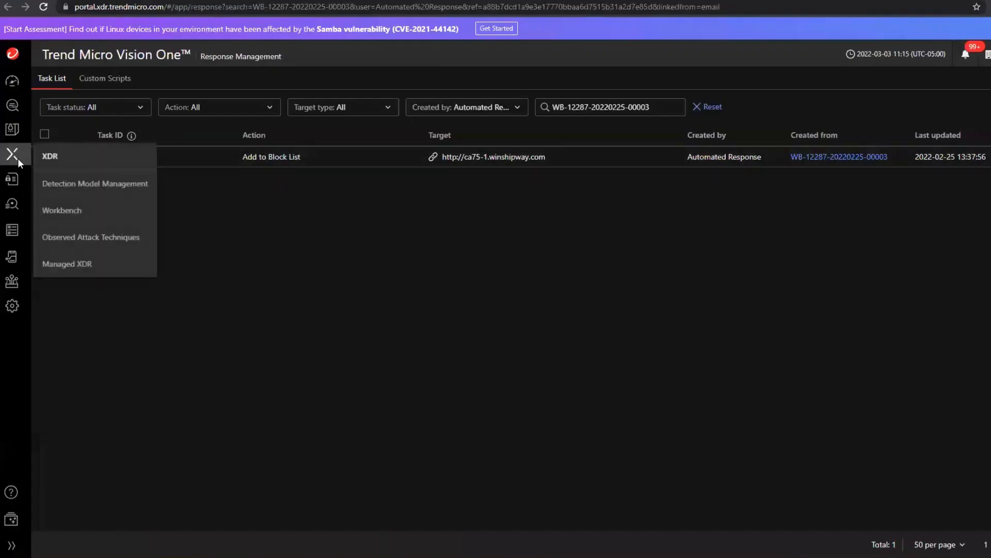
left_click(57, 211)
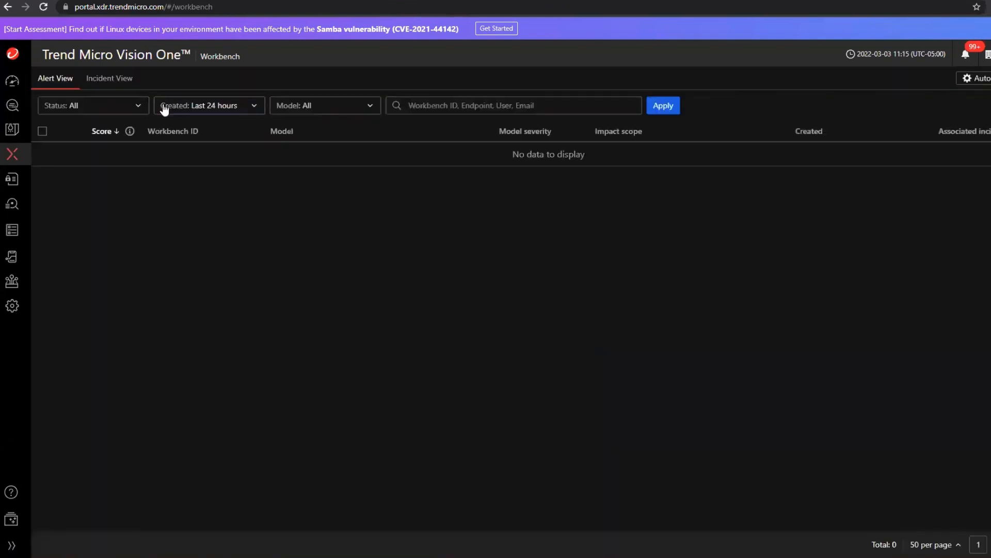
left_click(164, 110)
left_click(197, 128)
left_click(538, 108)
key("ctrl+v")
left_click(664, 106)
left_click(180, 155)
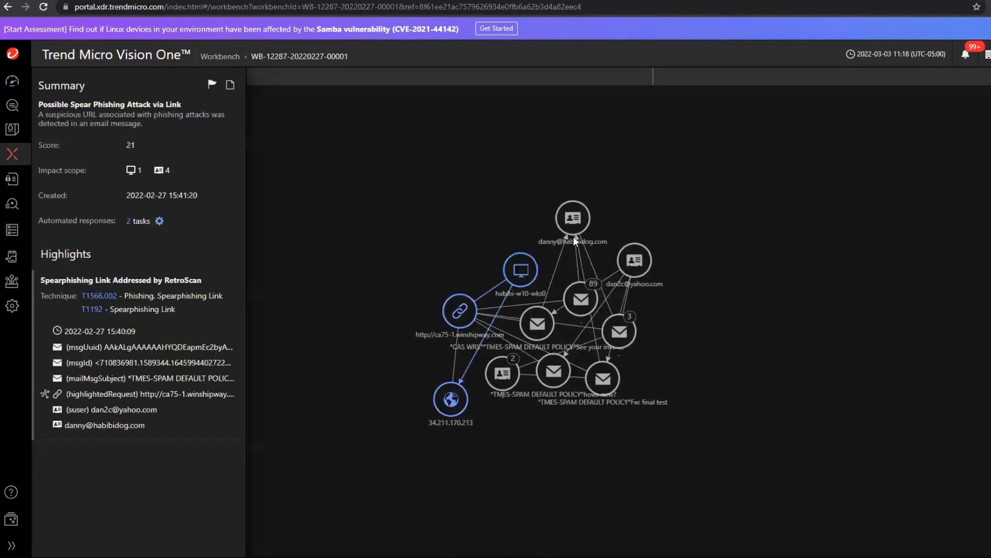
Spread out the alert's graph nodes, highlight the Spearphishing Link Addressed by RetroScan event and inspect the group of two accounts.
left_click_drag(578, 229, 436, 144)
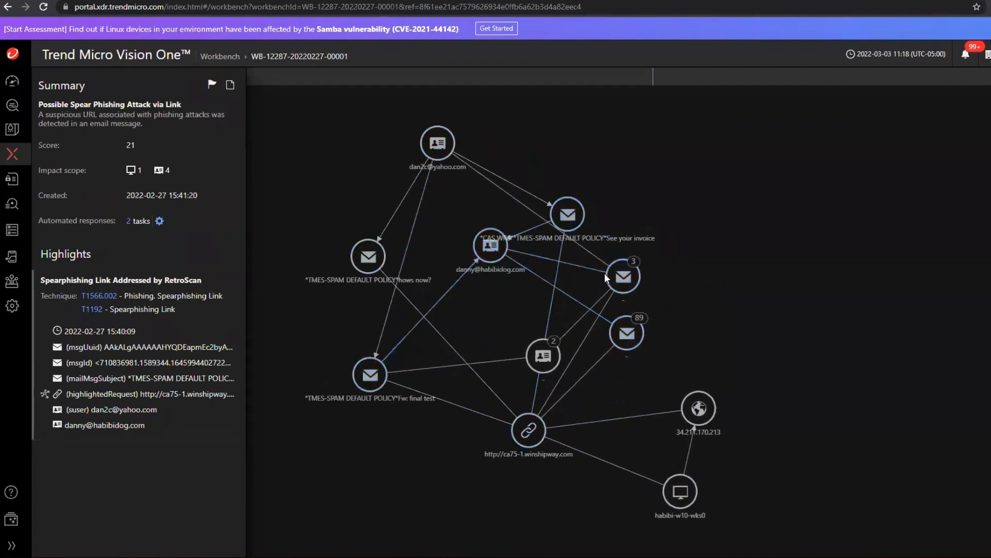
left_click(224, 328)
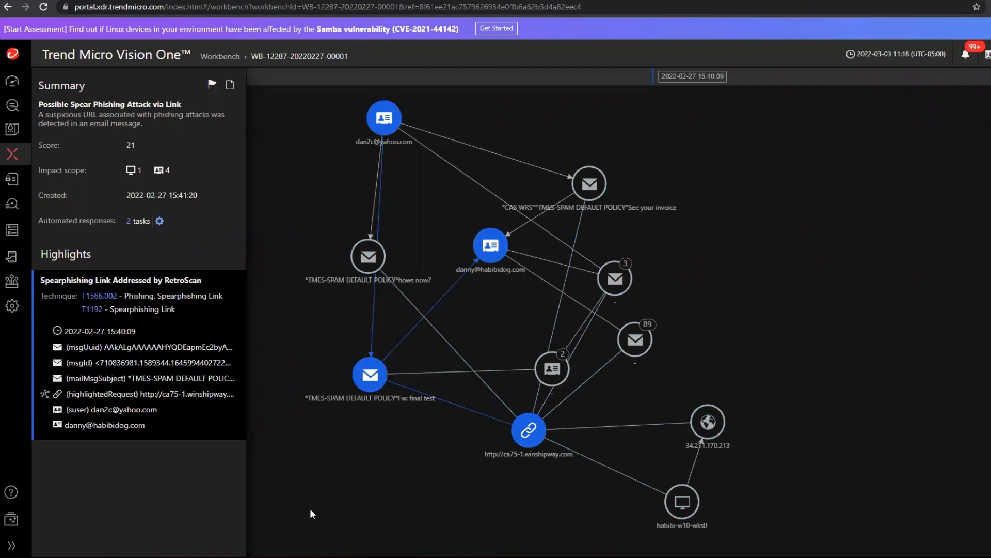
left_click_drag(370, 375, 353, 351)
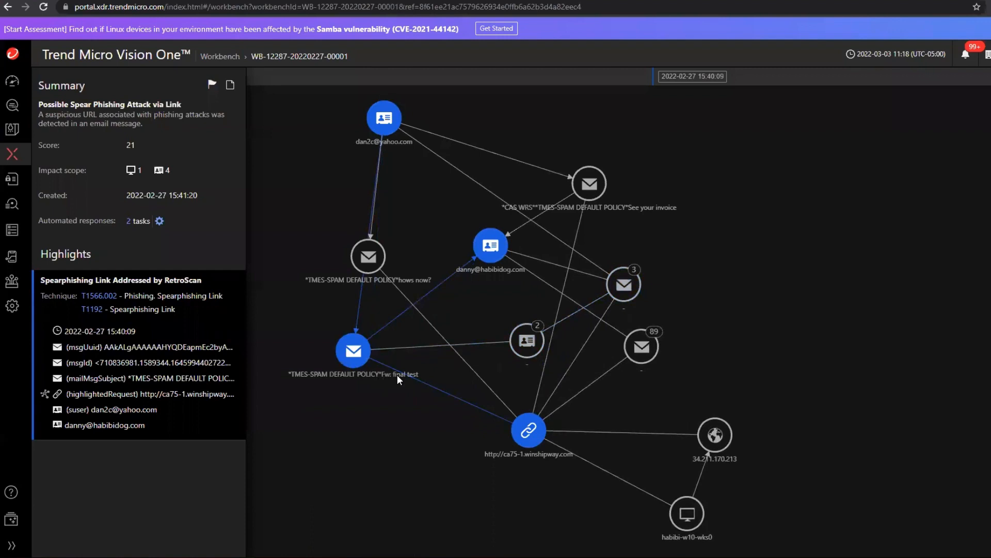
left_click(527, 340)
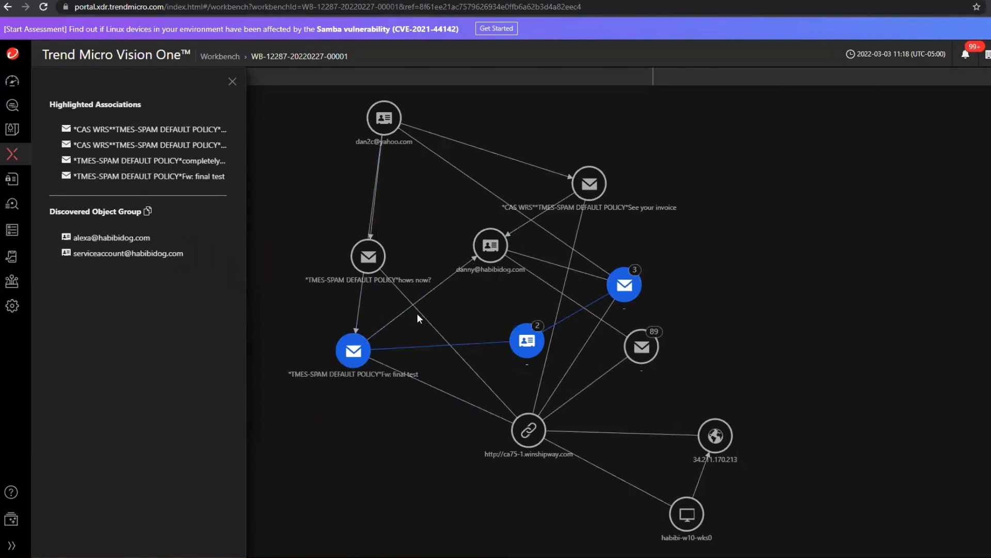
Examine the search and response options offered for the "Fw: final test" email node in the alert graph.
right_click(352, 351)
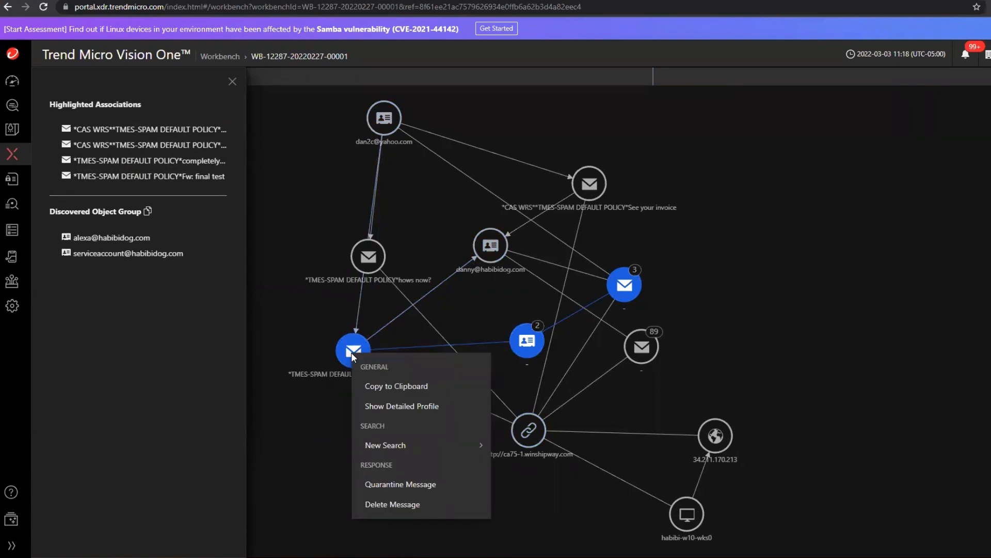
mouse_move(428, 445)
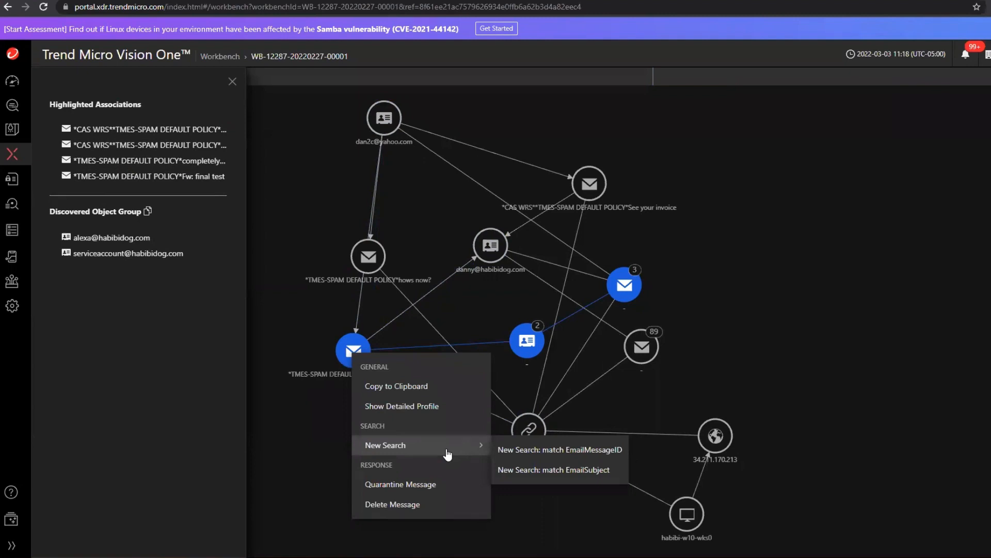
left_click(307, 514)
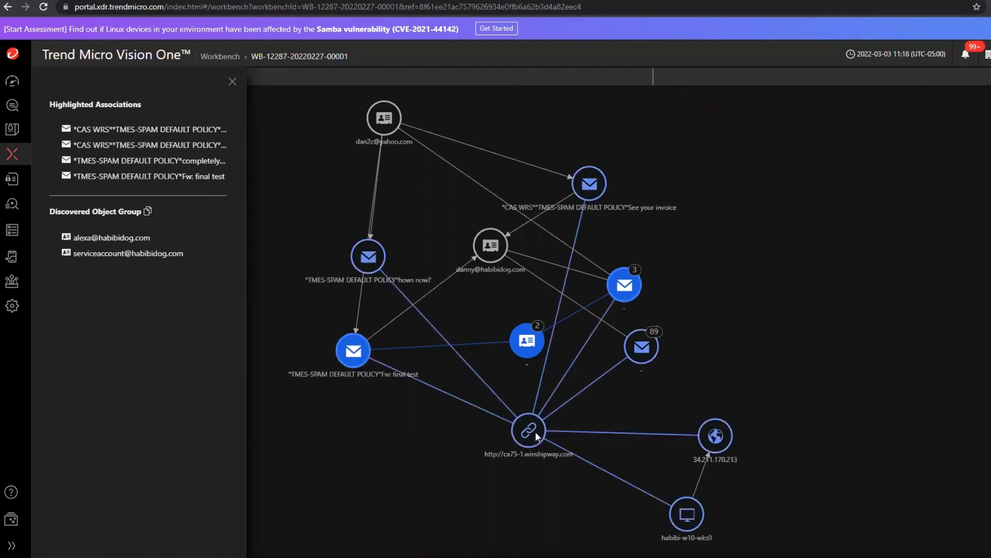
Open the alert's automated response tasks from its summary and expand the Quarantine Message task to see each mailbox.
left_click(232, 81)
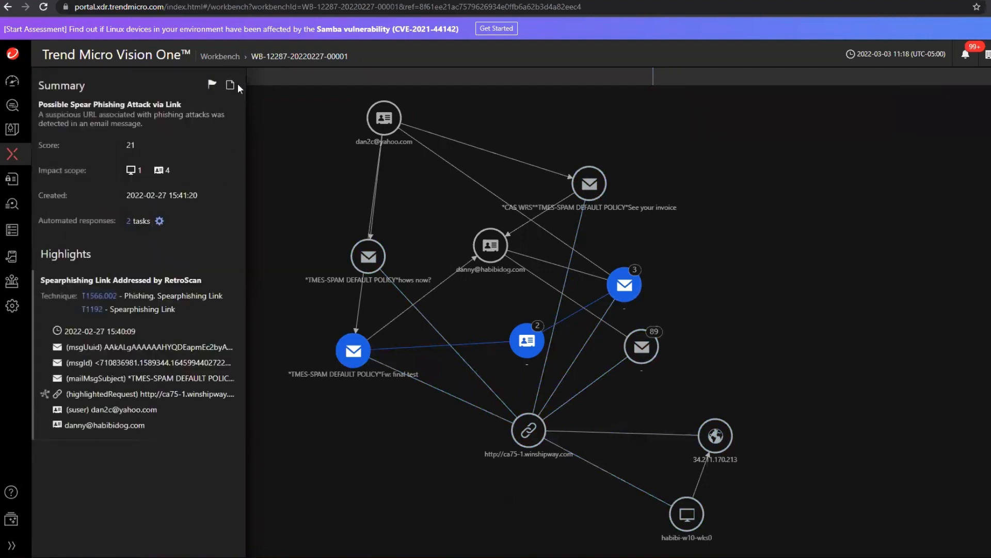
left_click(128, 222)
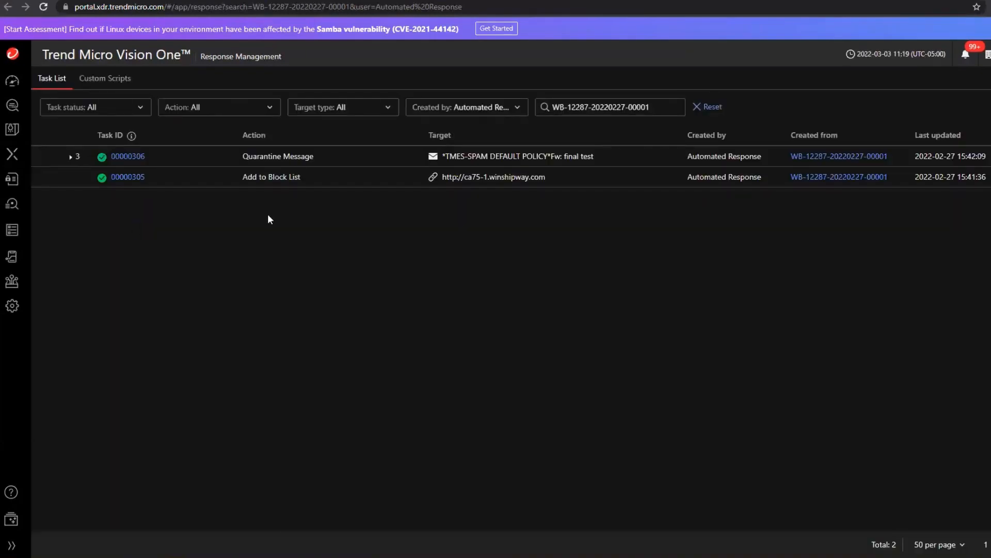
left_click(71, 158)
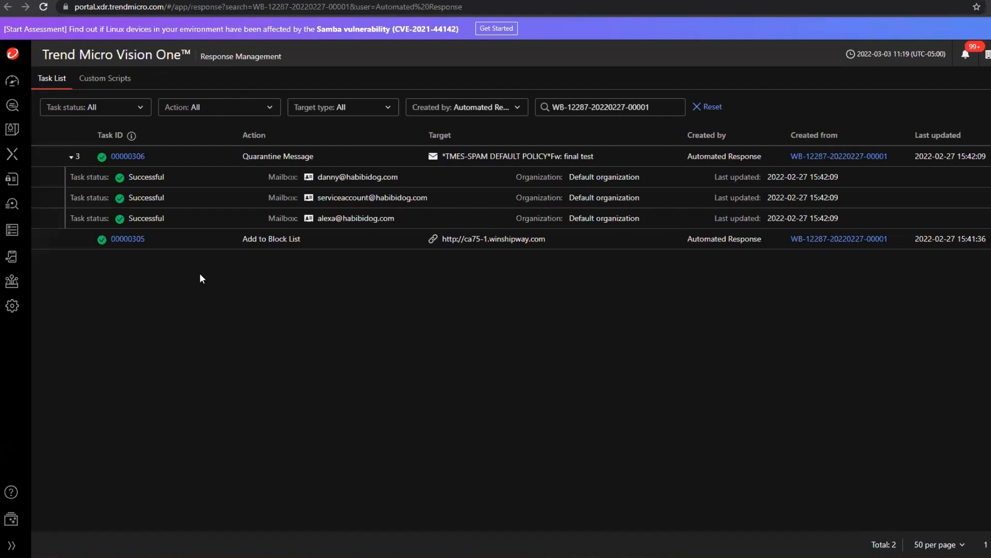
left_click_drag(547, 241, 444, 234)
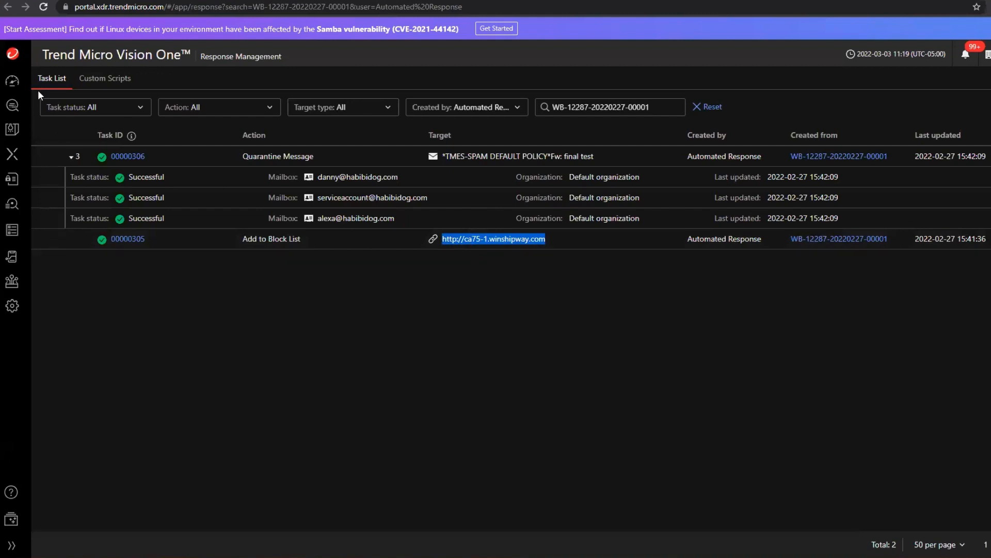
mouse_move(12, 129)
left_click(113, 187)
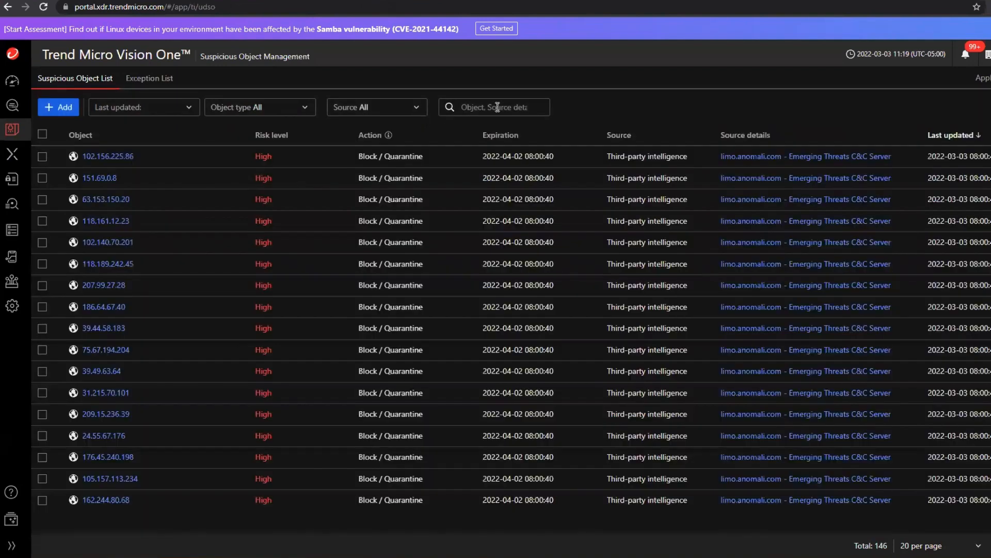
left_click(502, 100)
type("-1.winshipway.com")
key("Return")
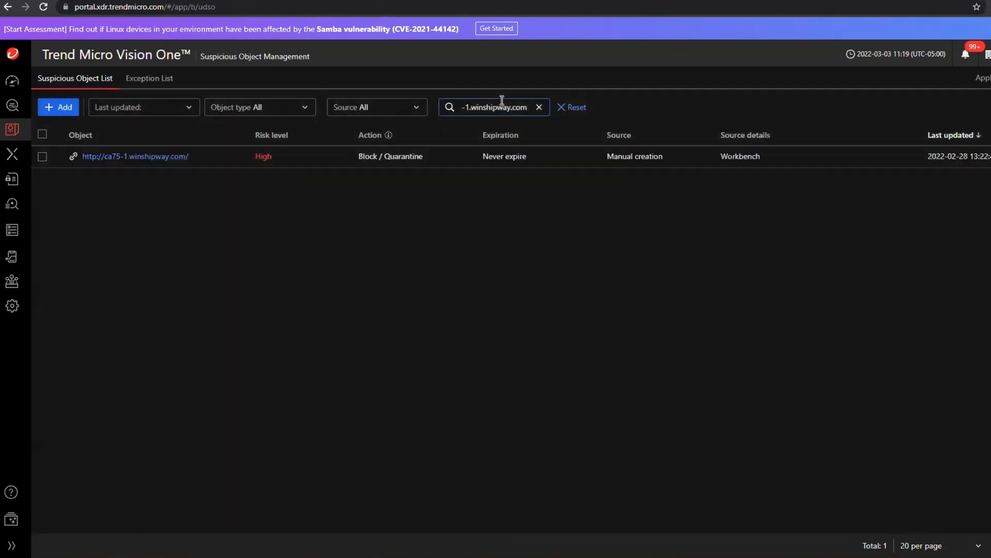
left_click(155, 158)
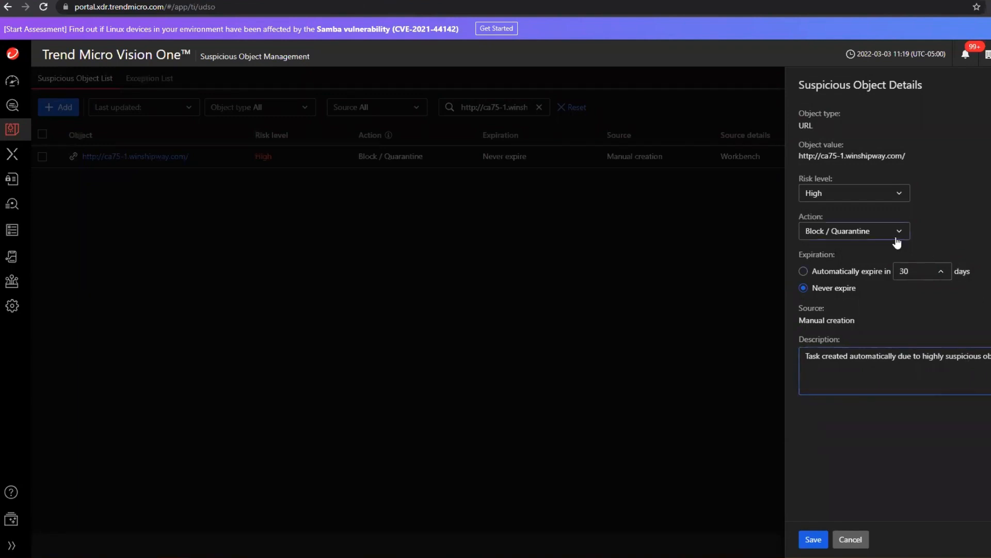
left_click(850, 540)
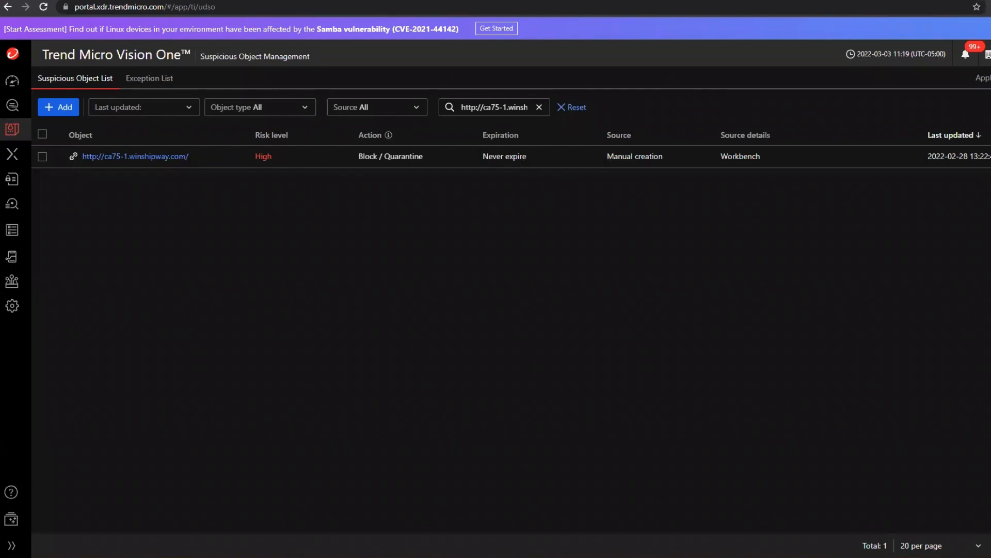
In Zero Trust Secure Access, go to Secure Access Rules and open the "Users with a persistent high risk score" rule.
left_click(12, 544)
mouse_move(15, 545)
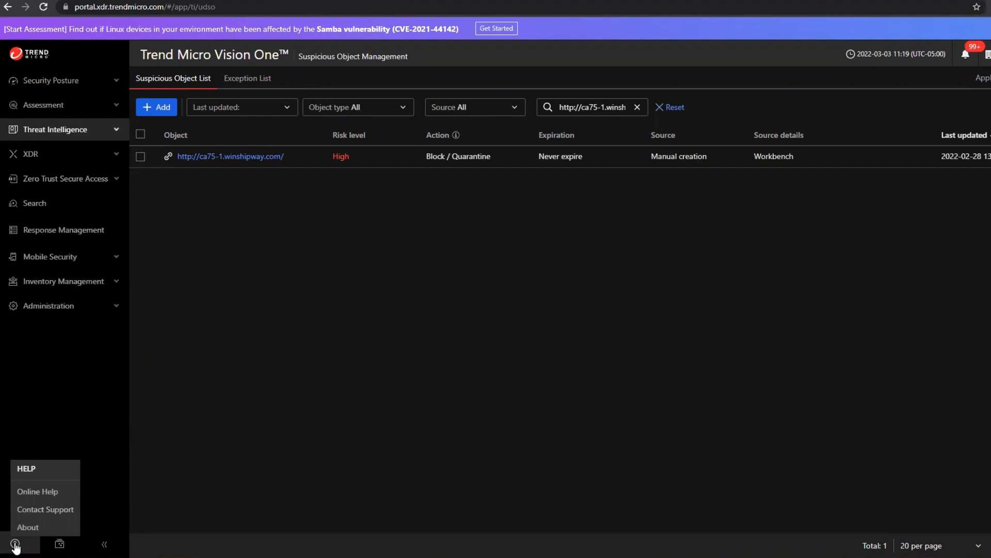
left_click(80, 191)
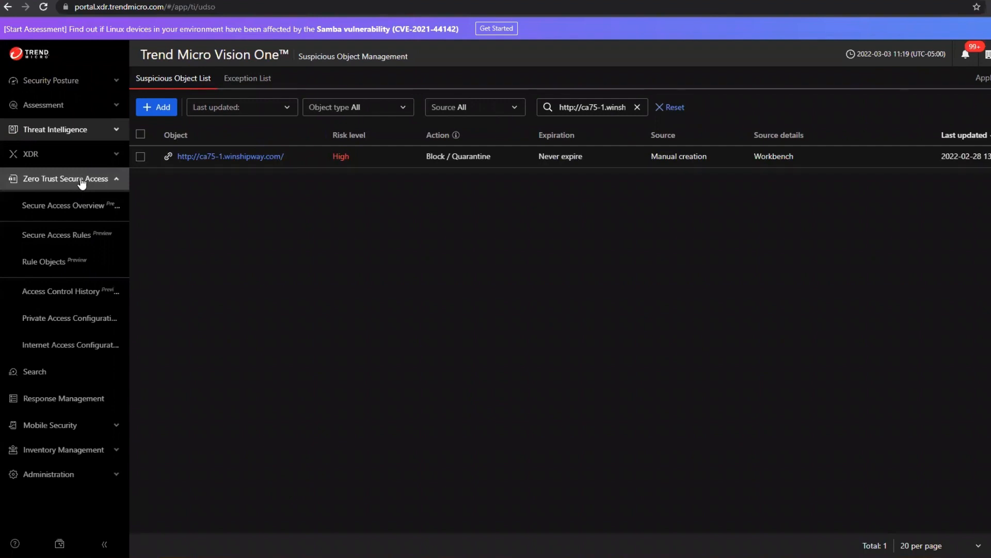
left_click(74, 239)
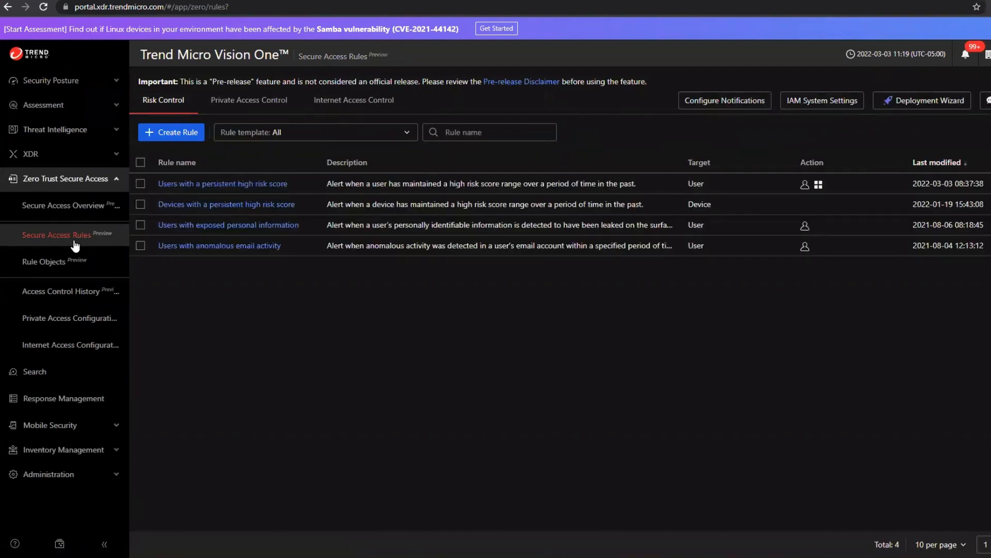
left_click(176, 185)
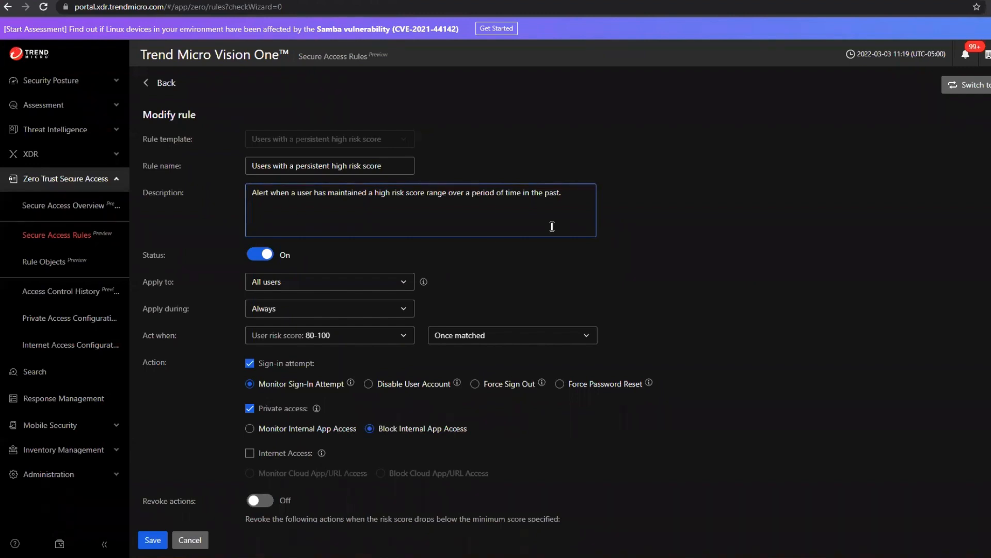
Review the rule's settings, including the user risk score range options and the sign-in and private access actions.
scroll(462, 227, "down", 1)
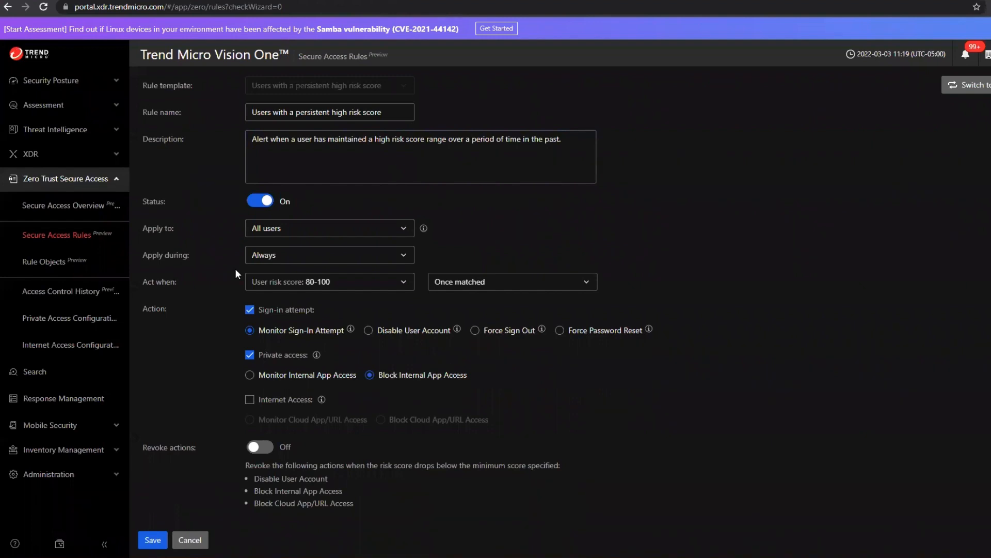
left_click(264, 285)
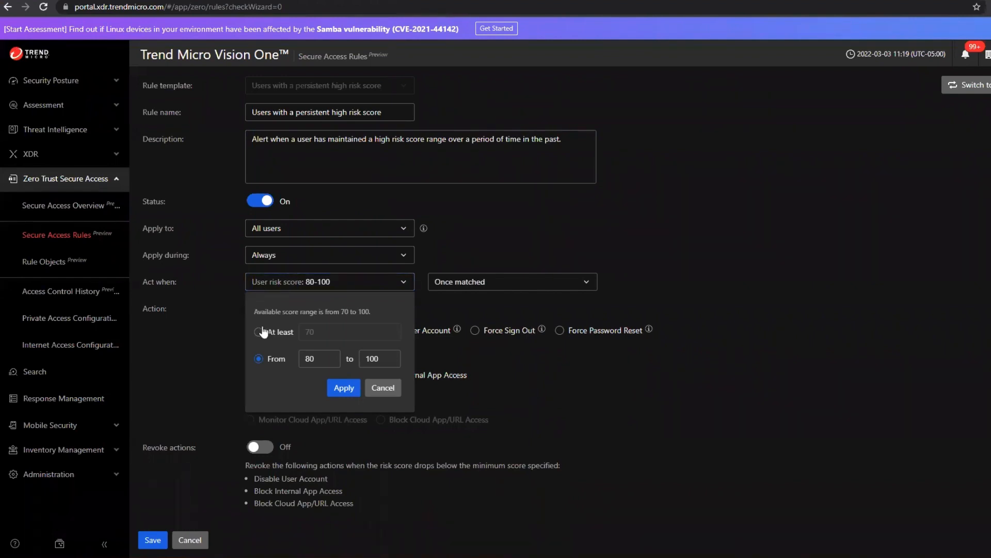
left_click(172, 360)
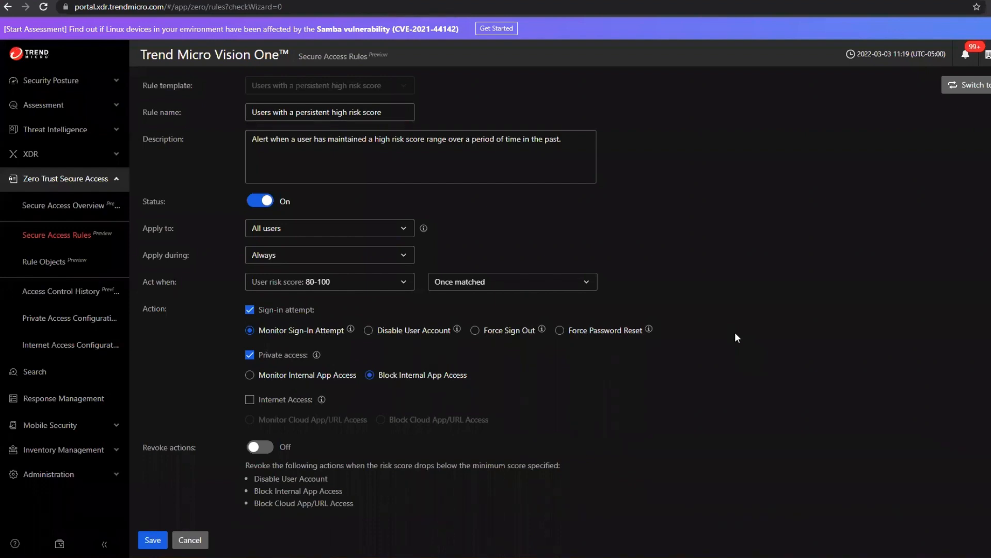
scroll(651, 299, "up", 1)
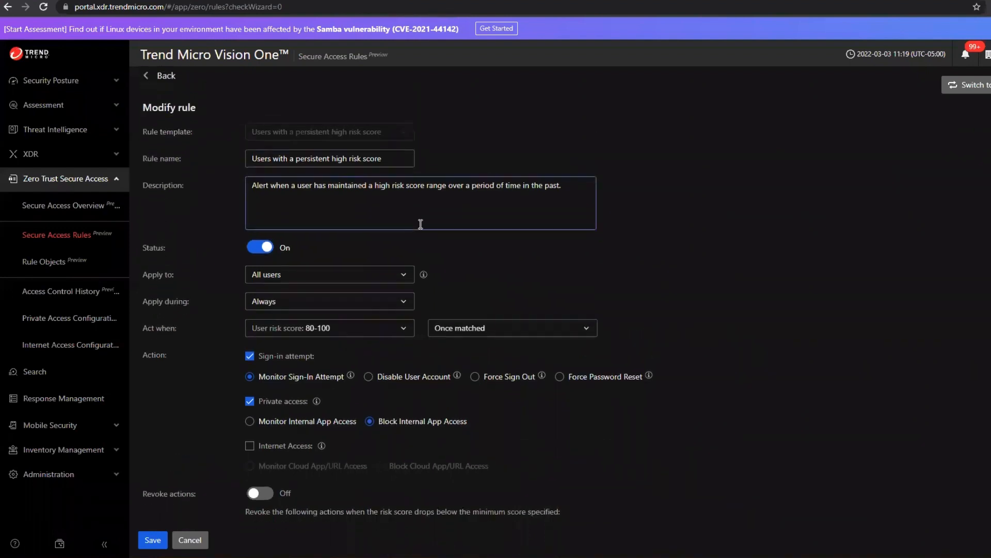
scroll(421, 229, "down", 1)
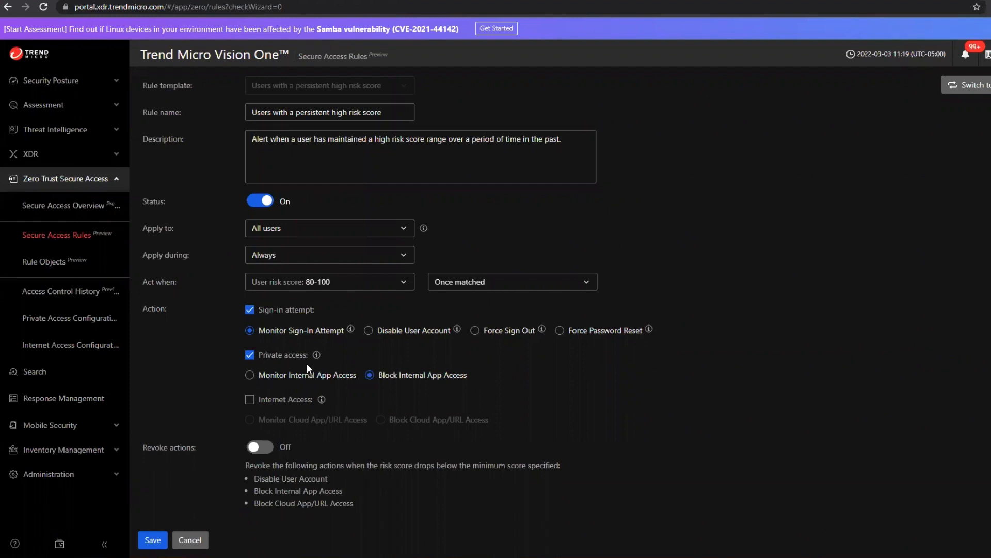
In Access Control History, filter the user activity logs to those triggered by a Risk control rule and search for the user's first name.
left_click(67, 296)
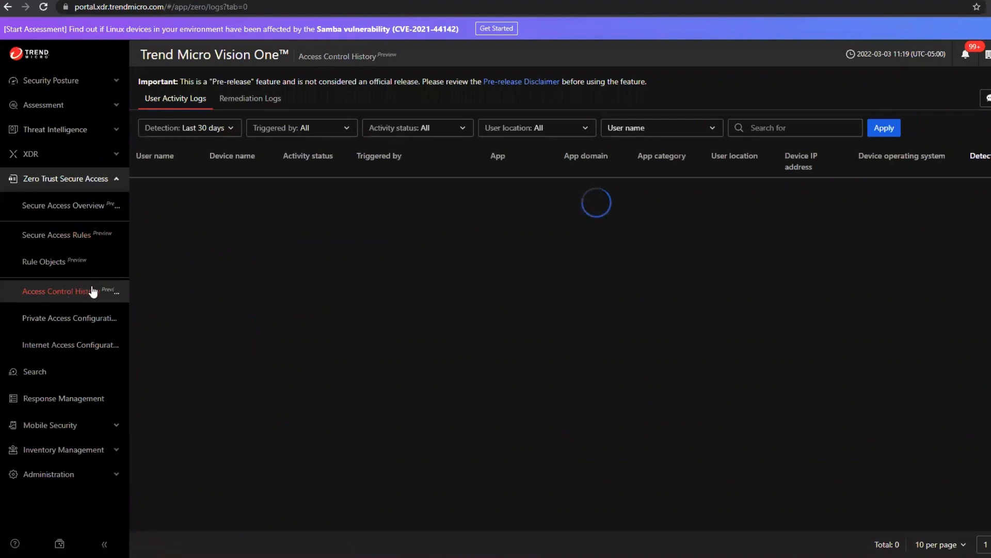
left_click(216, 129)
left_click(349, 130)
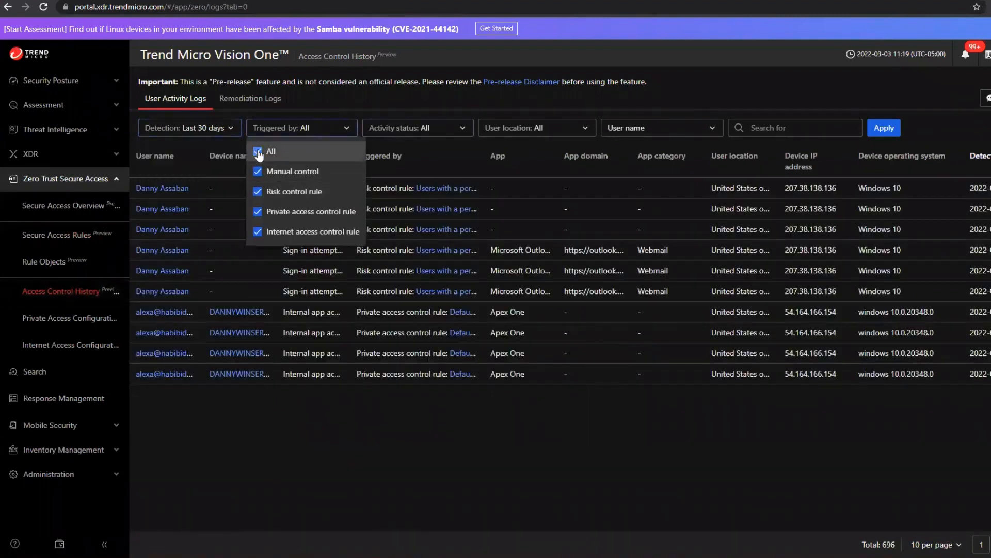
left_click(258, 151)
left_click(258, 192)
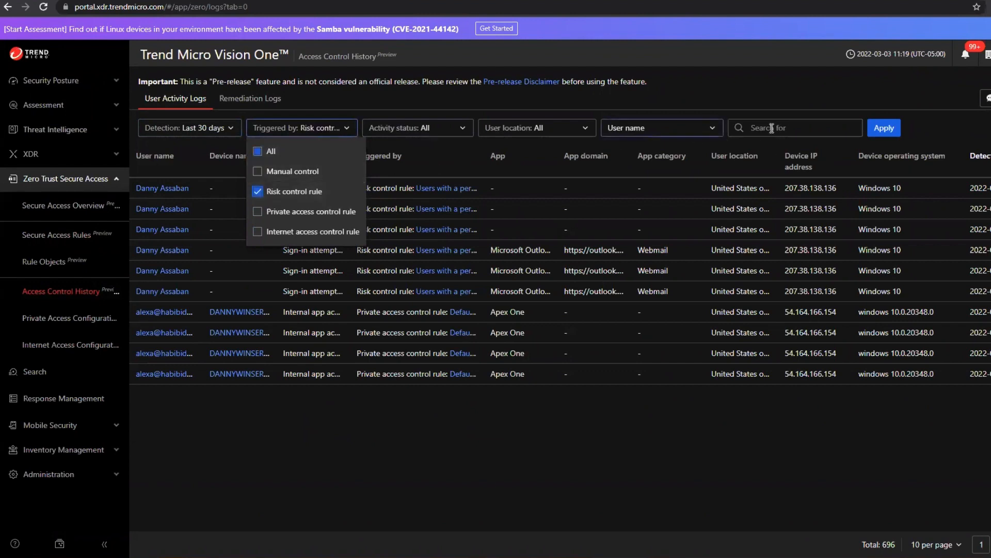
left_click(773, 128)
type("danny")
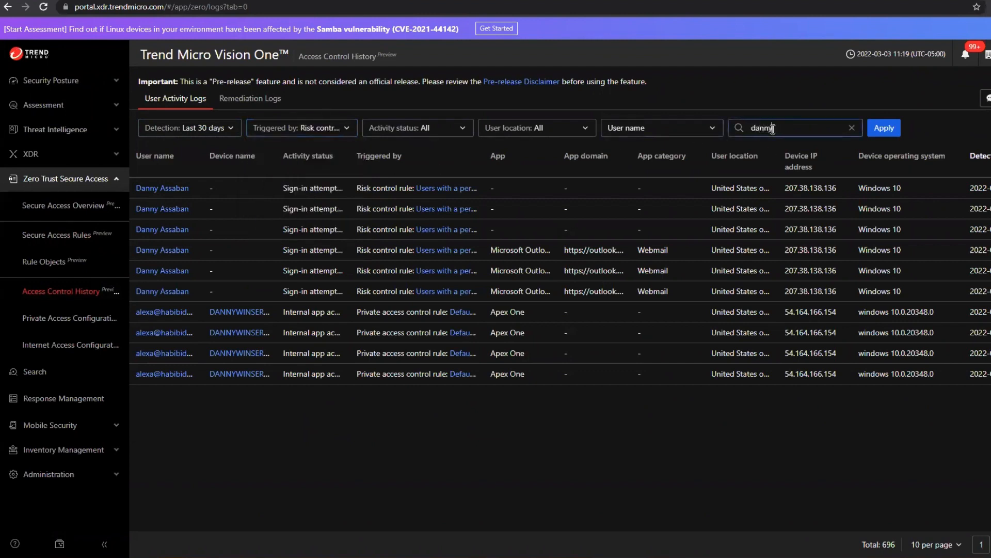
left_click(885, 127)
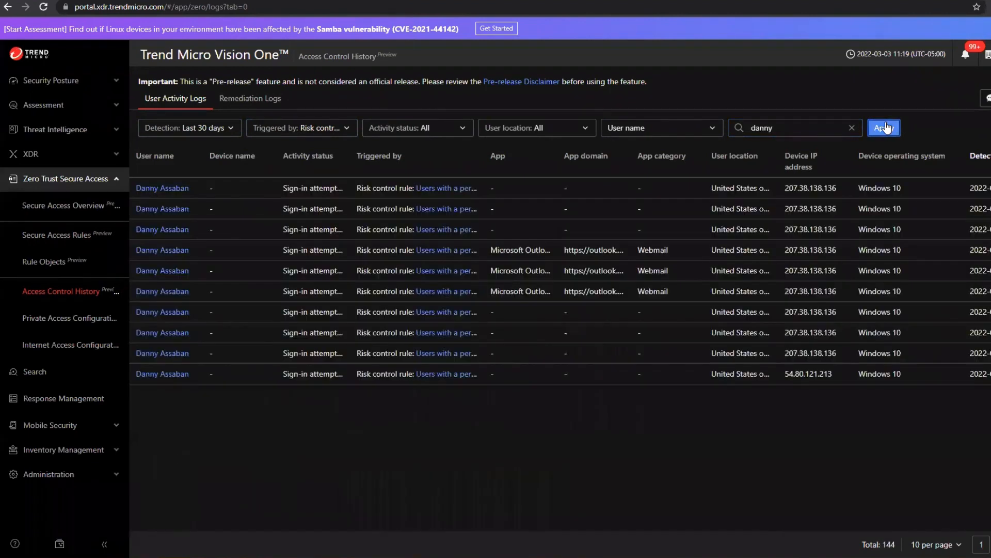
Show 100 log entries per page, review the sign-in and internal app access entries, and open the user from one sign-in entry.
left_click(935, 544)
left_click(928, 521)
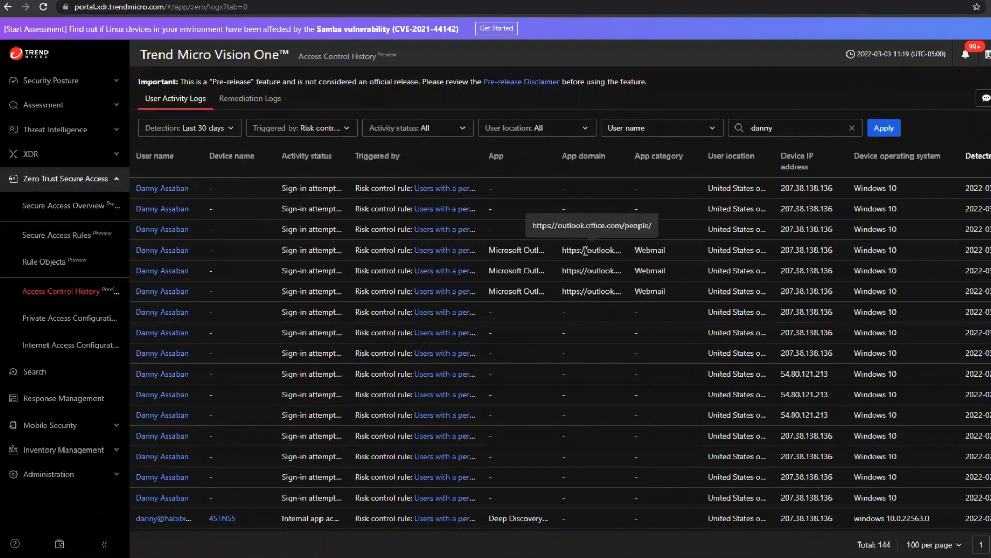
scroll(469, 348, "down", 3)
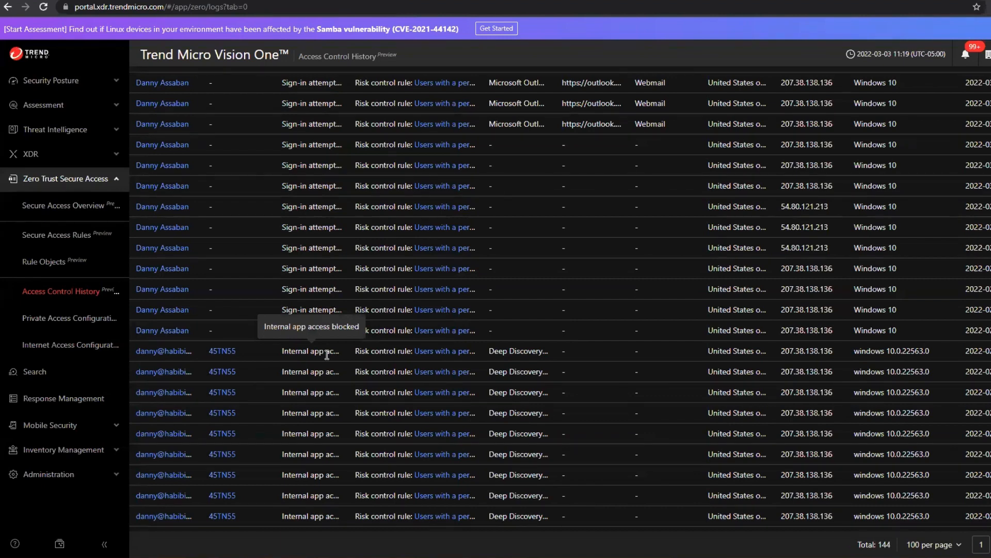
left_click(152, 331)
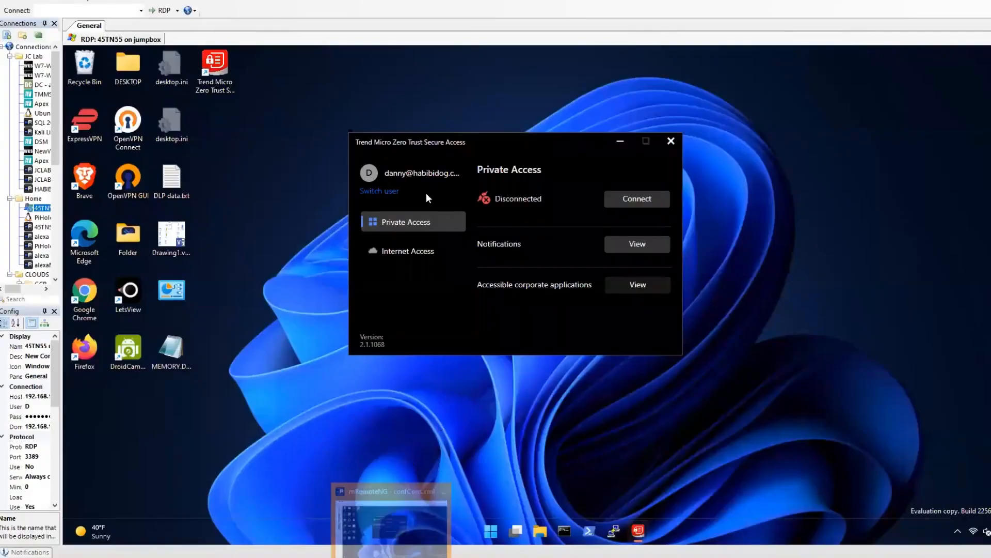
View the notifications in the Trend Micro Zero Trust Secure Access client on the remote desktop, and switch back to Vision One.
left_click(634, 251)
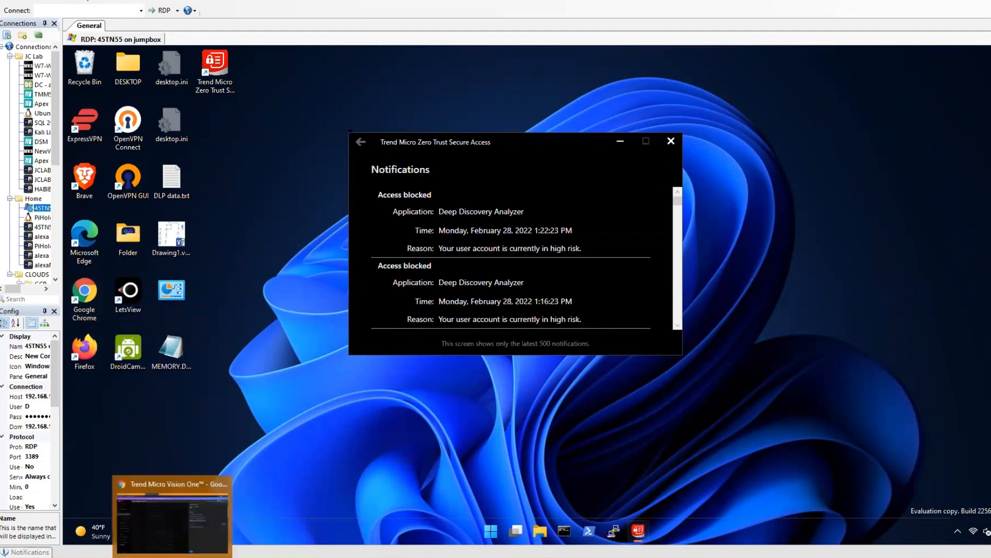
left_click(163, 541)
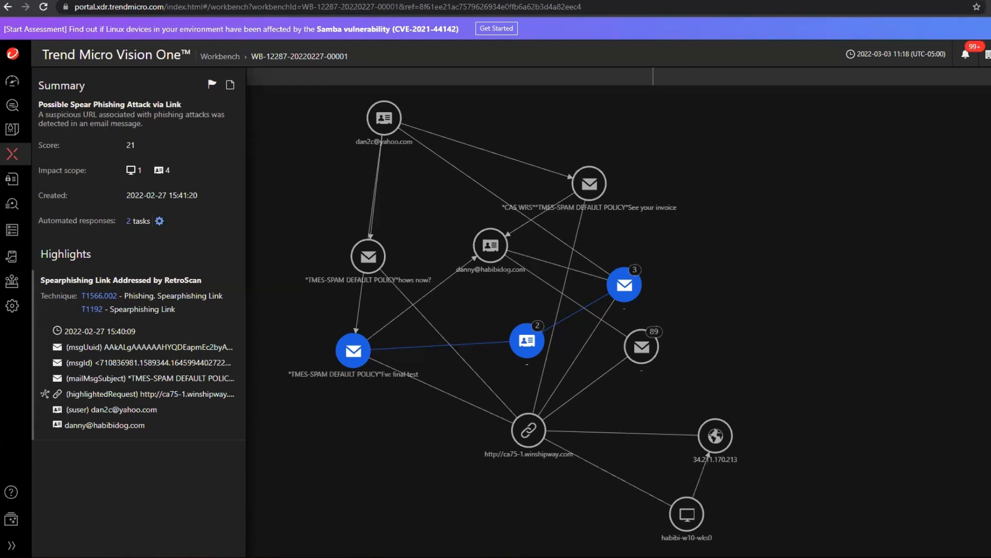
Return to the Workbench alert list, review the Automated Response settings for suspicious and highly suspicious objects, and go back to the list.
mouse_move(12, 154)
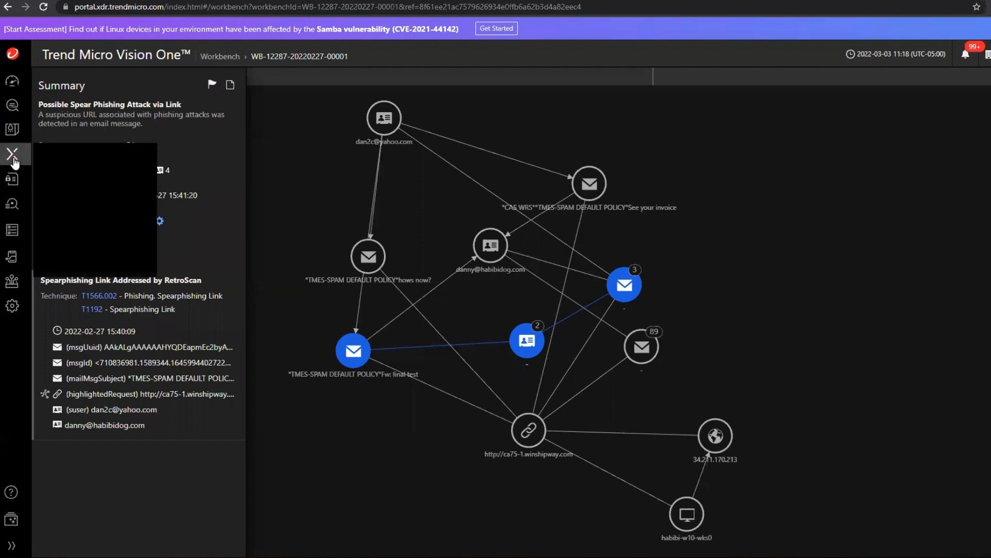
left_click(67, 212)
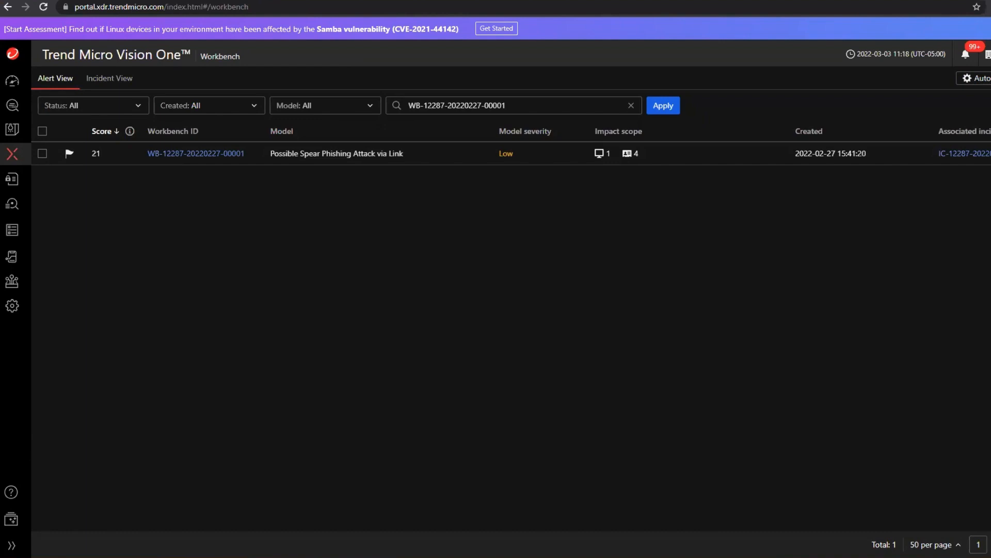
left_click(976, 78)
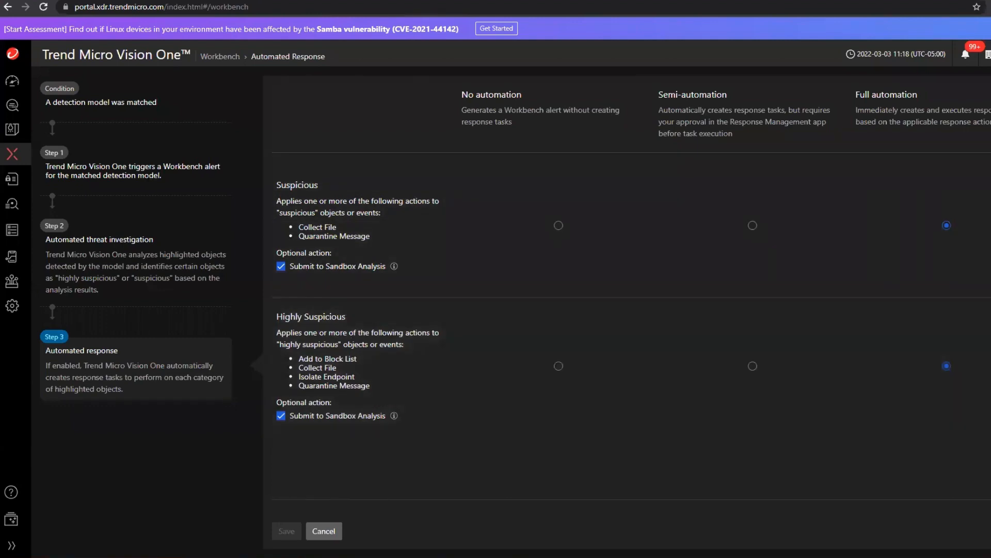
mouse_move(10, 257)
left_click(7, 10)
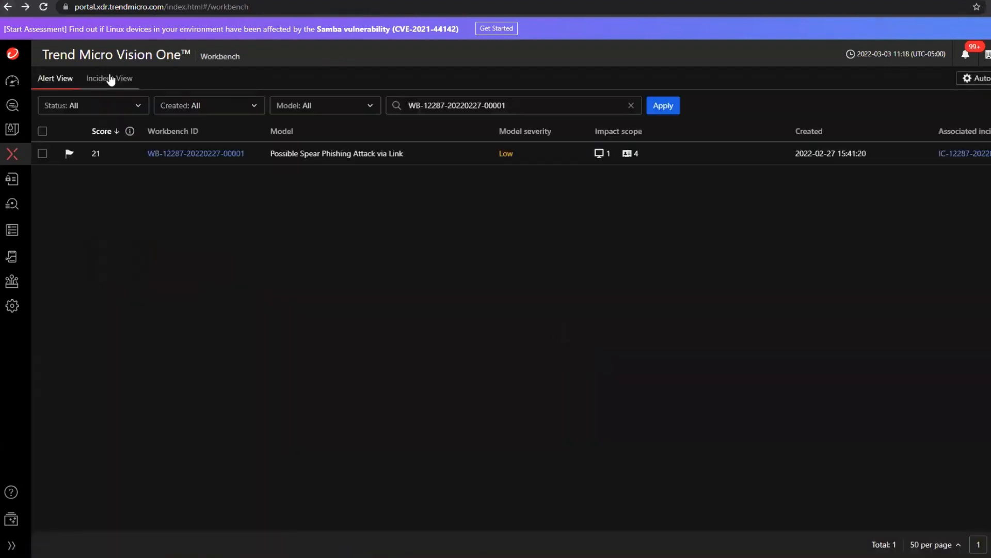
Open Detection Model Management to view the list of detection models.
mouse_move(15, 157)
left_click(74, 183)
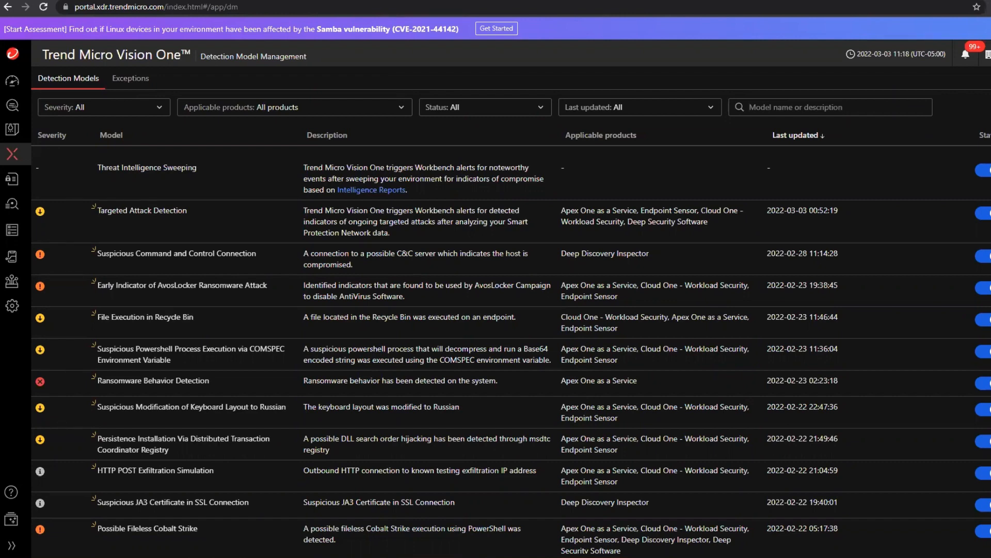
Open Suspicious Object Management to view the list of suspicious objects and their block or quarantine actions.
mouse_move(11, 85)
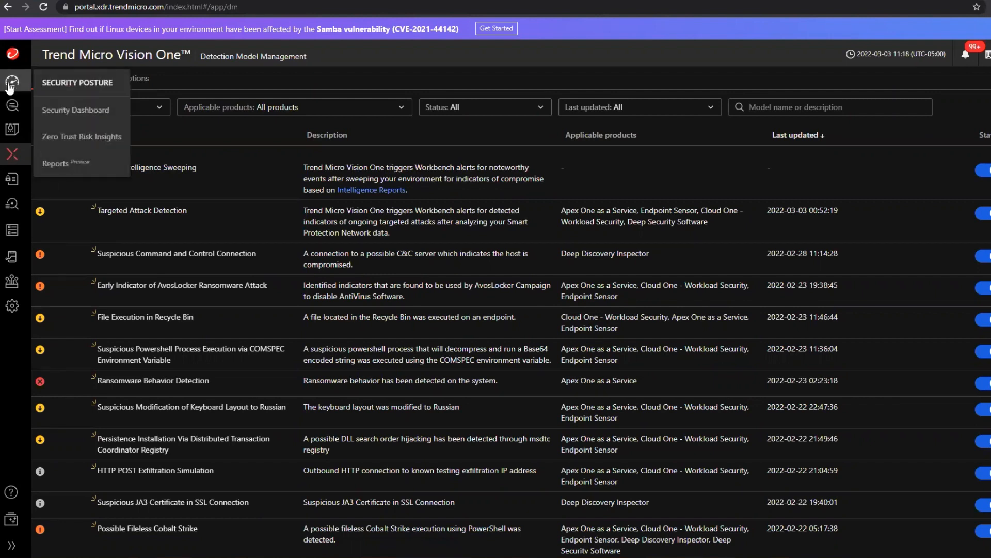
mouse_move(10, 108)
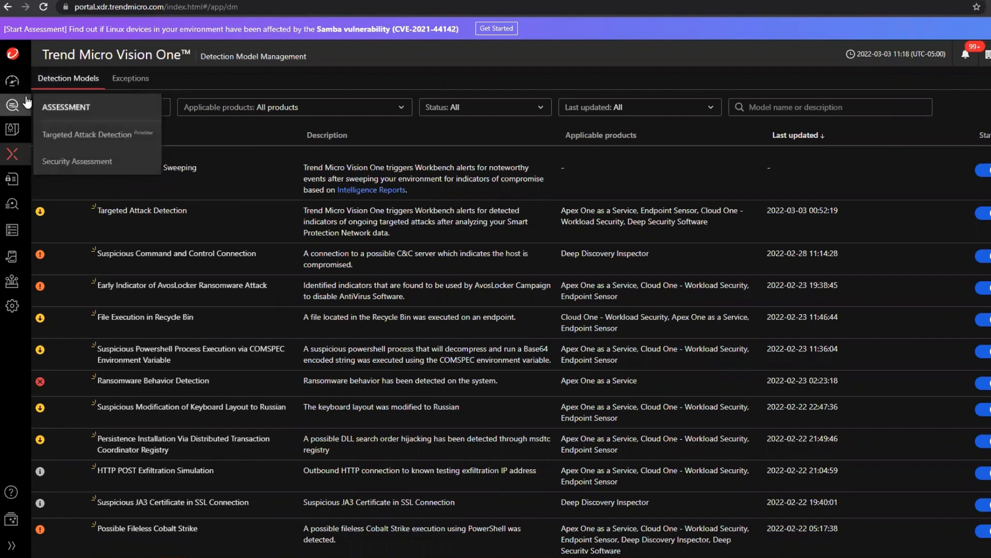
mouse_move(13, 130)
left_click(89, 191)
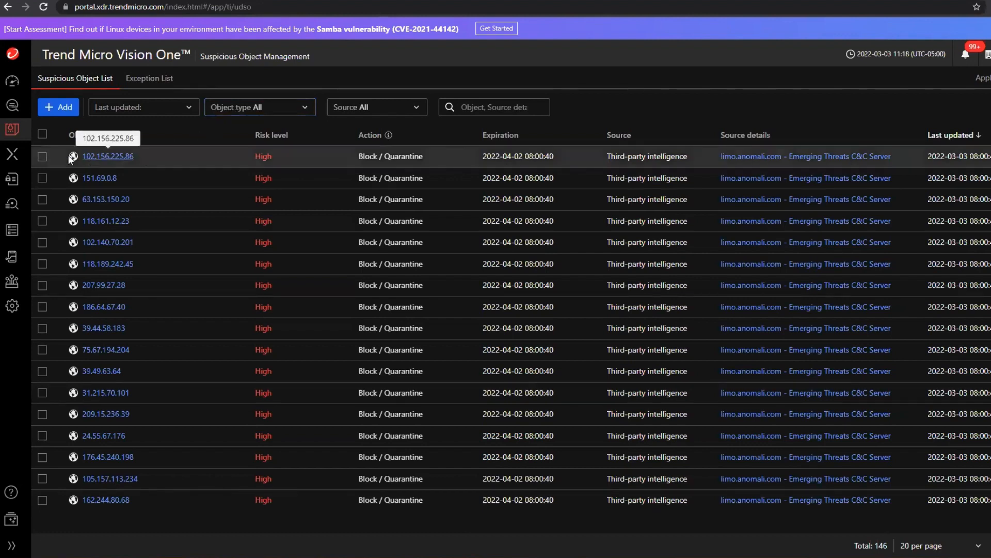
Return to the Workbench and open the Automated Response settings to review the automation levels for suspicious and highly suspicious objects.
mouse_move(24, 166)
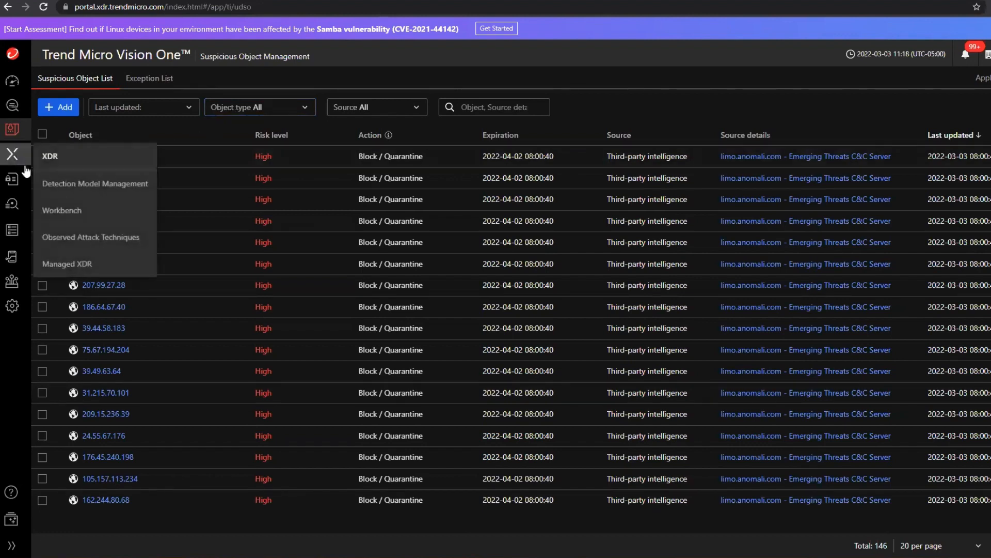
left_click(54, 211)
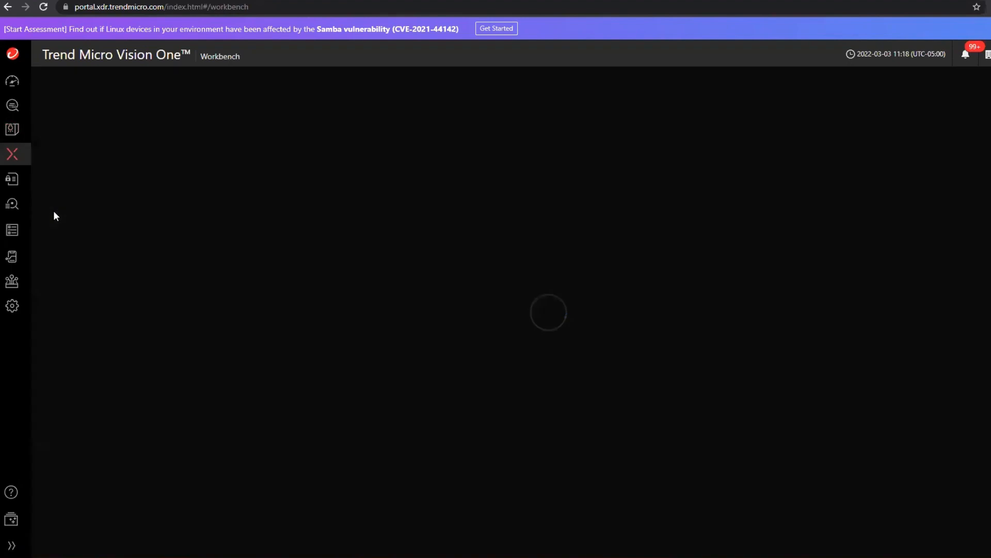
left_click(973, 78)
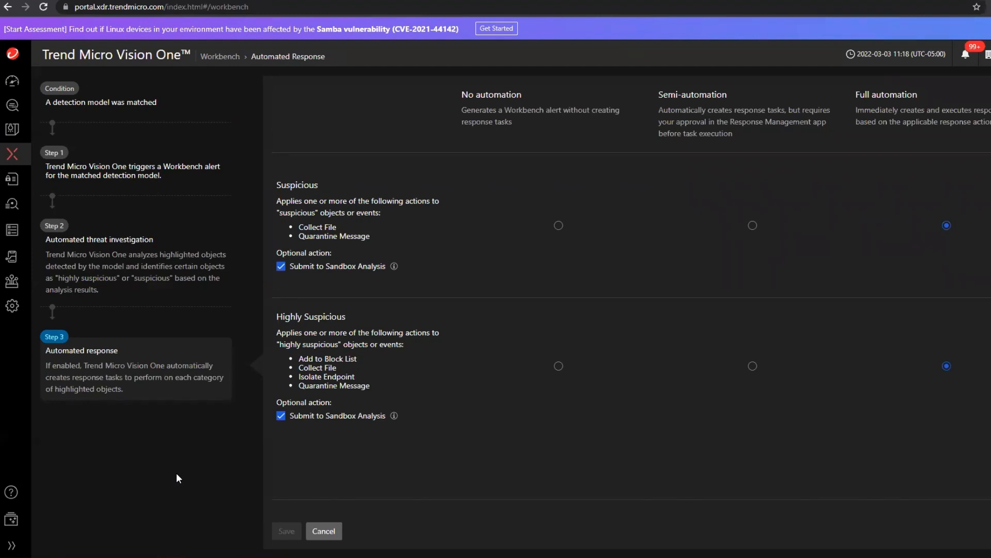
Expand the navigation labels and view the private access connectors and internal applications in the Zero Trust Private Access Configuration.
mouse_move(20, 190)
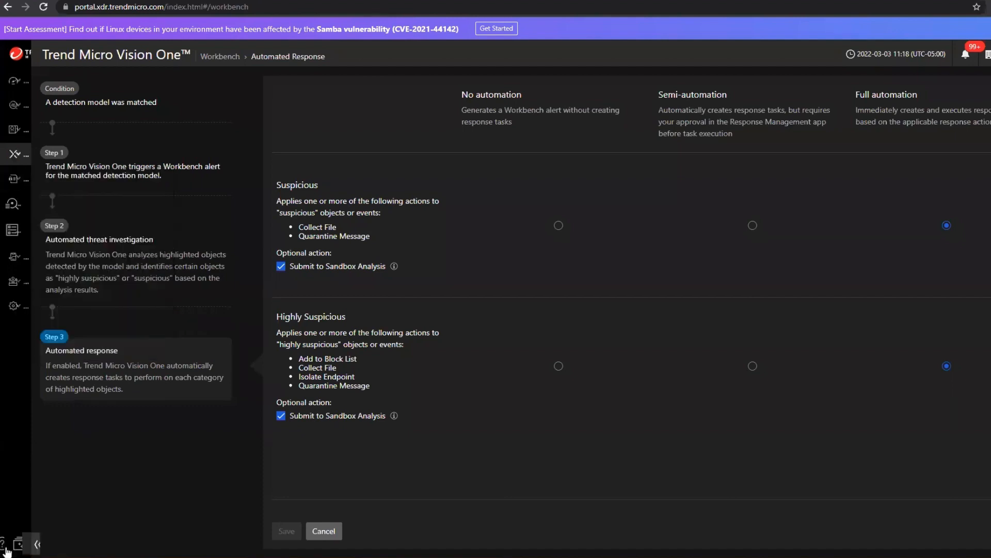
left_click(11, 545)
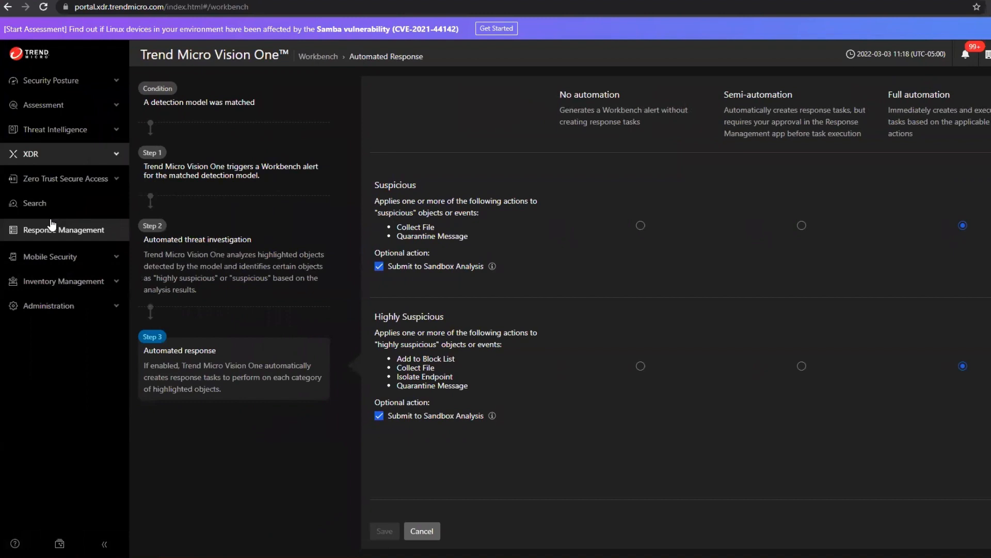
left_click(66, 178)
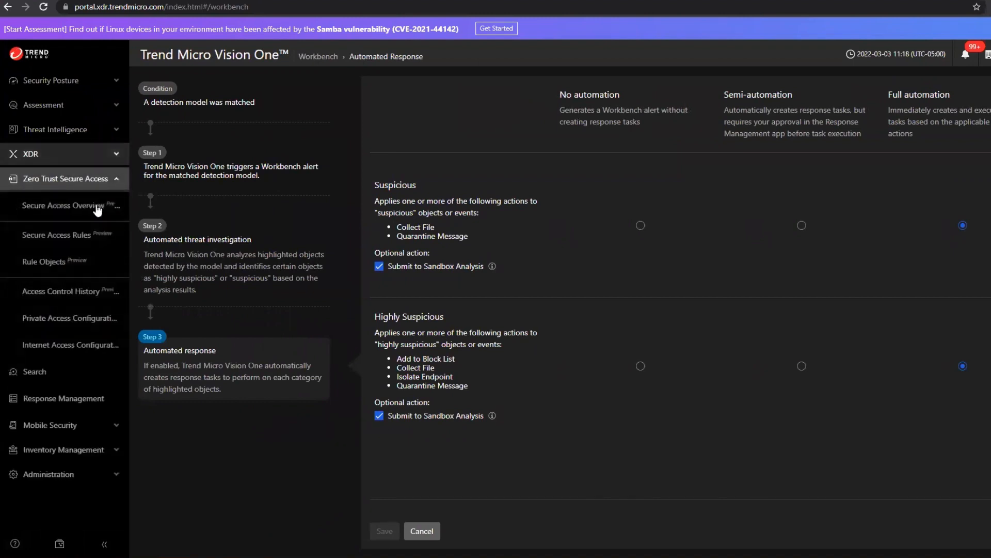
left_click(83, 318)
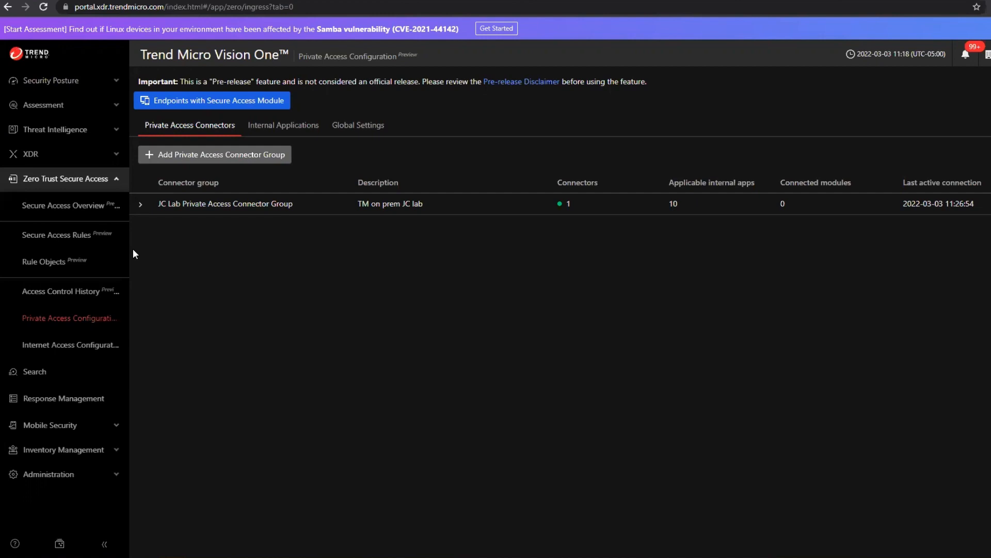
left_click(280, 125)
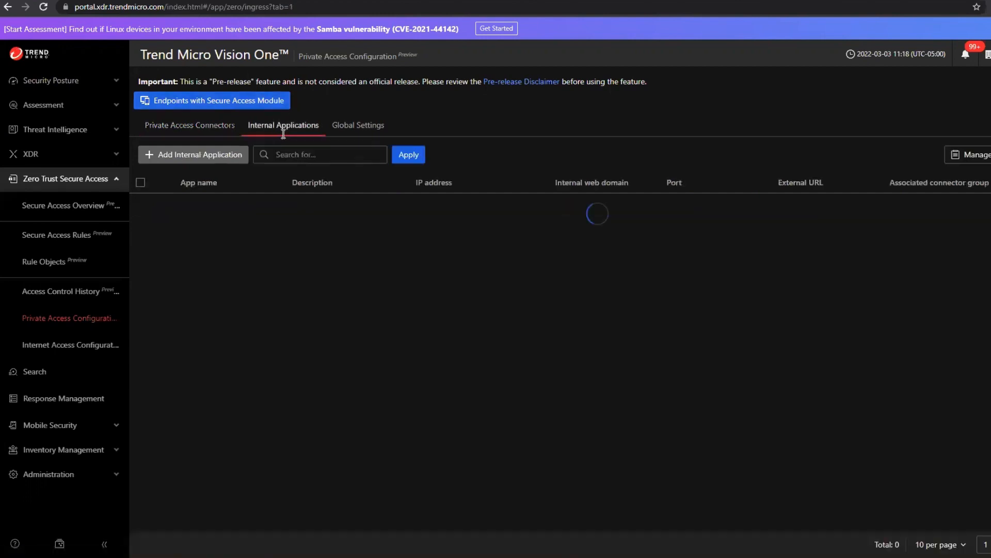
Open the Secure Access Rules and view the Private Access Control rules.
left_click(83, 240)
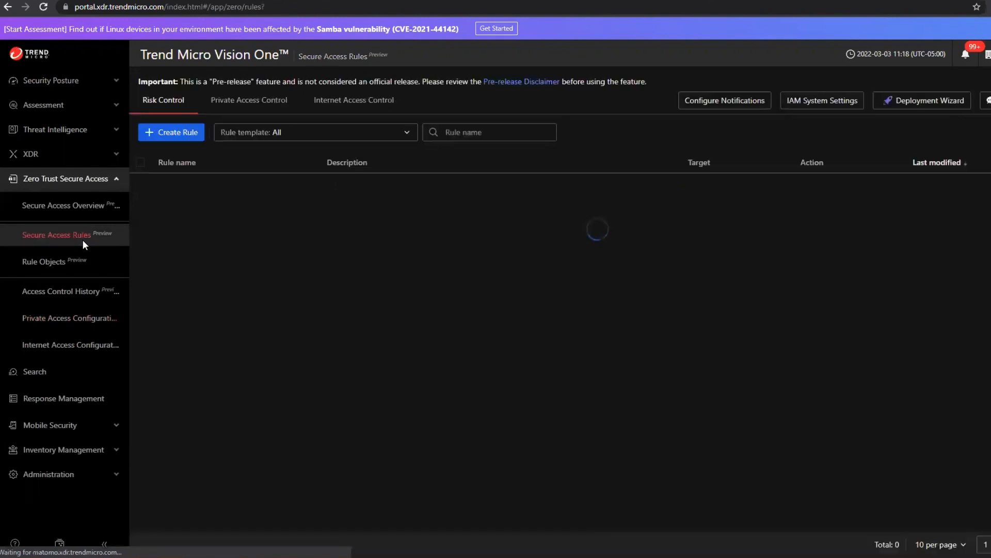
left_click(237, 99)
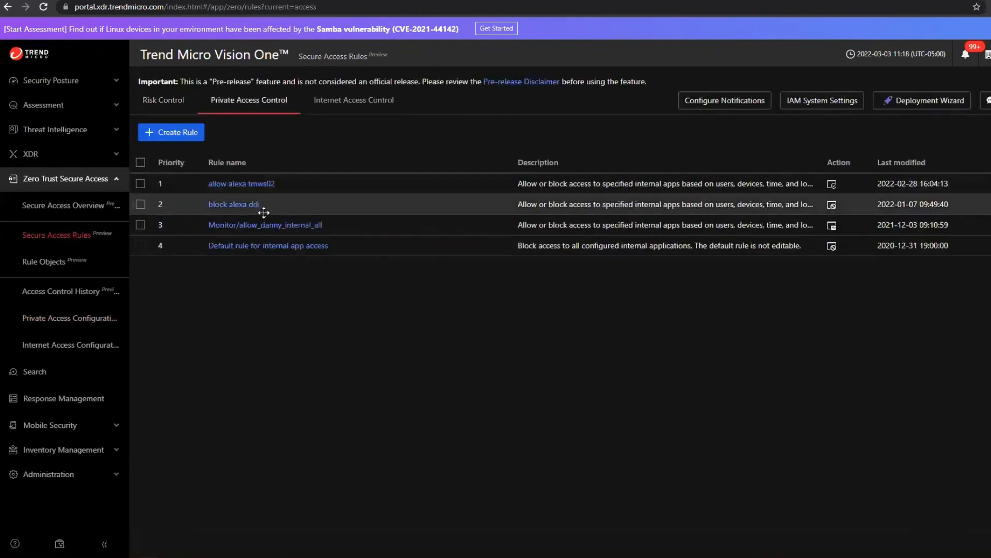